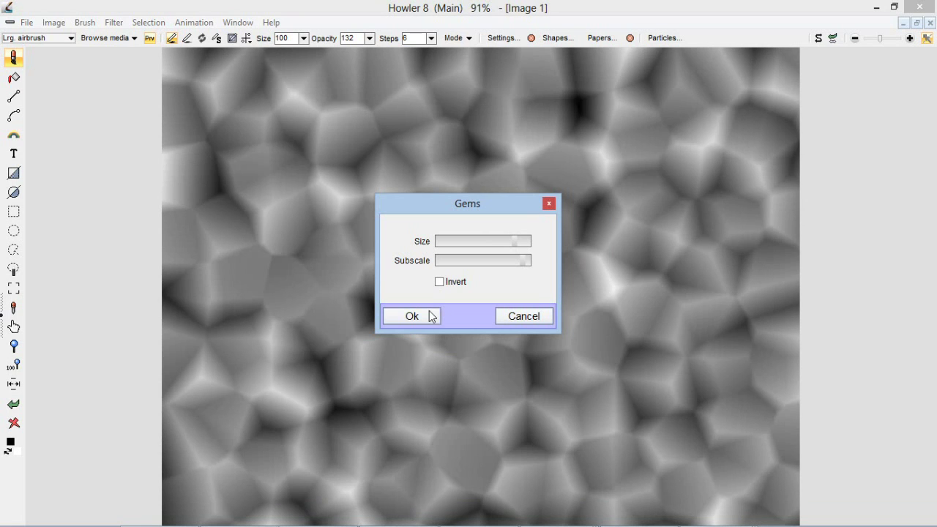
- Render the Gems pattern and place the Lighting tool's light near the image's upper-left corner
{"action": "left_click", "coordinate": [432, 316]}
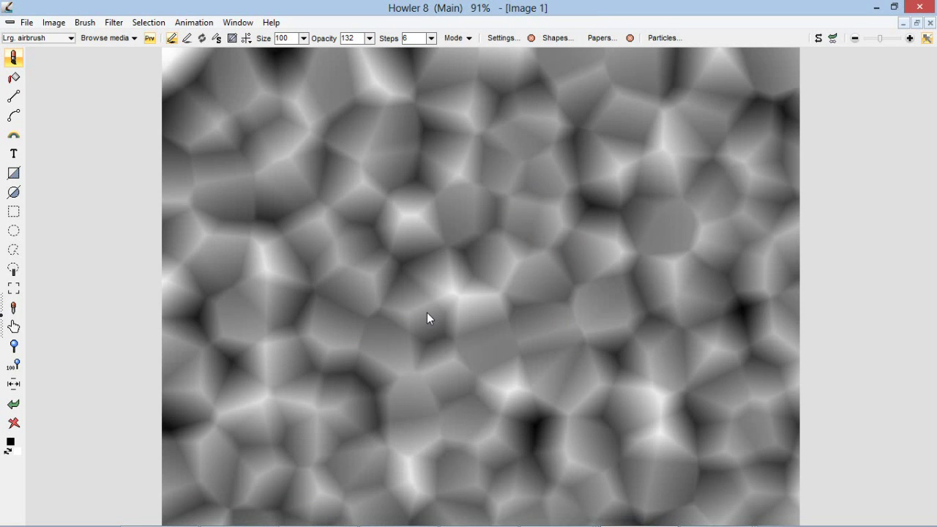
{"action": "left_click", "coordinate": [113, 24]}
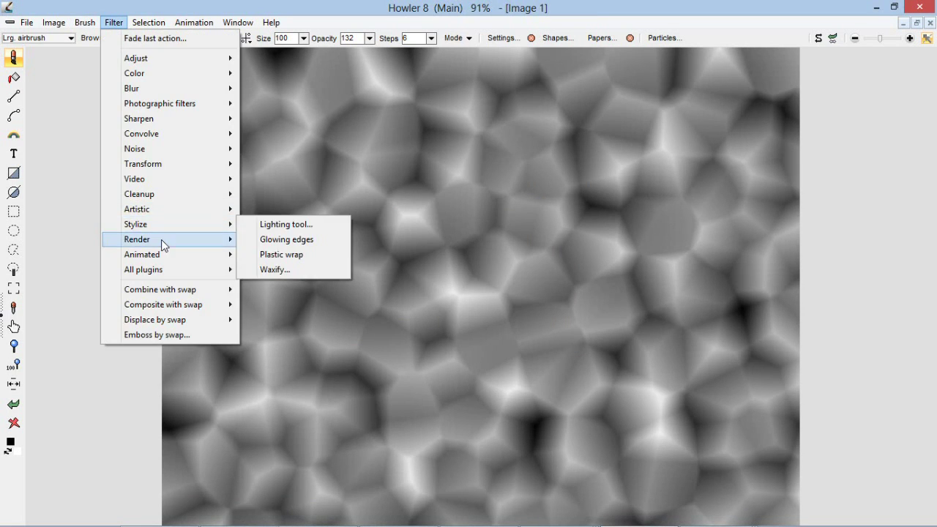
{"action": "mouse_move", "coordinate": [188, 230]}
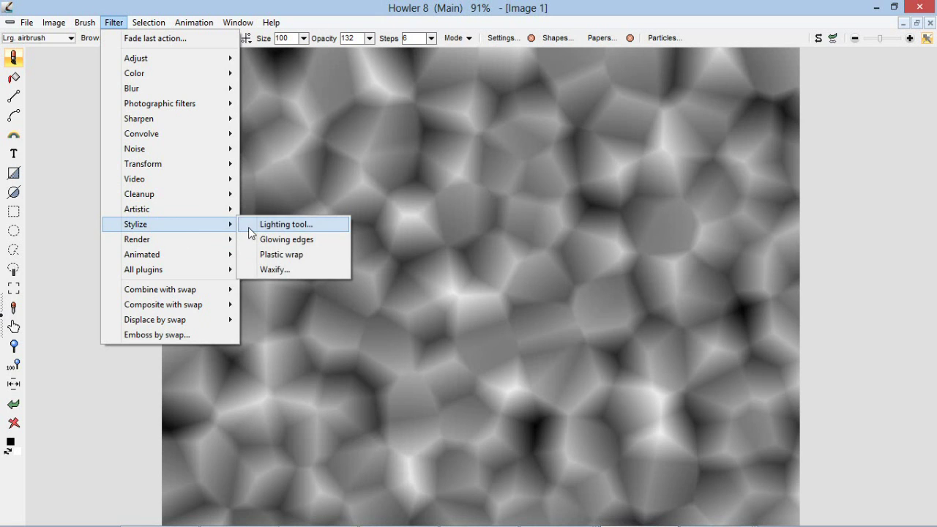
{"action": "left_click", "coordinate": [249, 227]}
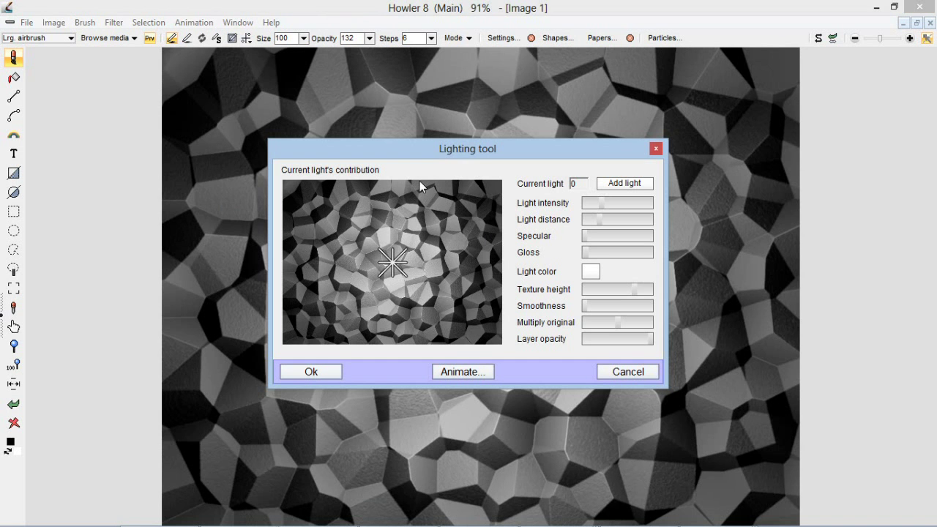
{"action": "left_click", "coordinate": [376, 262]}
{"action": "left_click", "coordinate": [331, 218]}
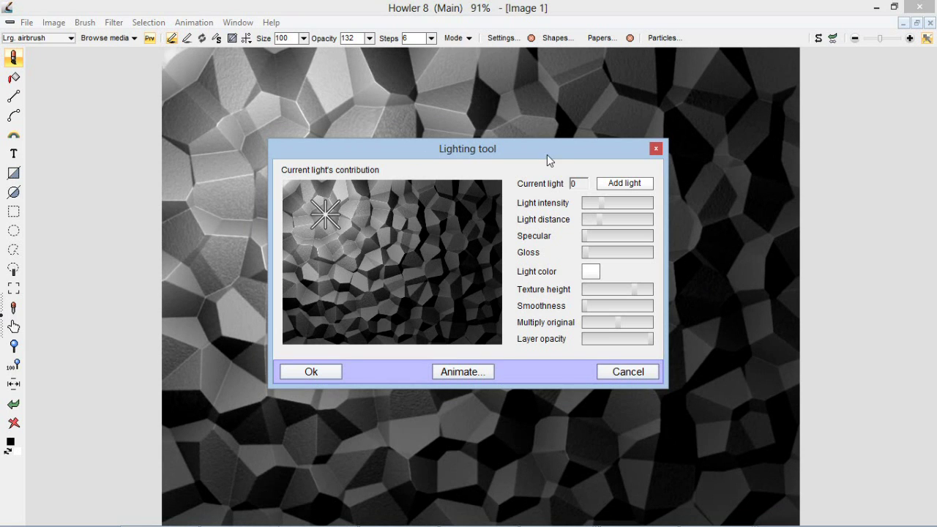
- Raise the light's specular and gloss to about mid-range and reduce the texture height to a low level
{"action": "left_click_drag", "start_coordinate": [547, 155], "coordinate": [721, 224]}
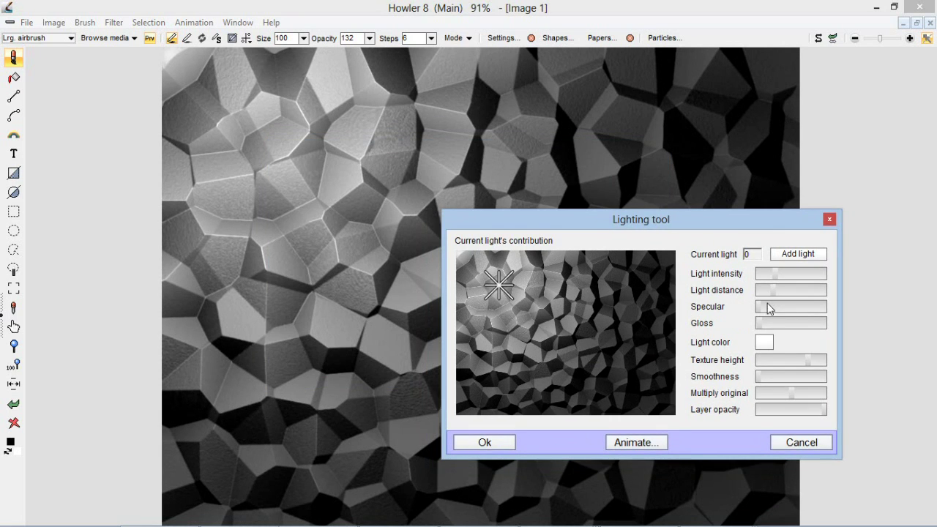
{"action": "left_click_drag", "start_coordinate": [767, 303], "coordinate": [791, 325]}
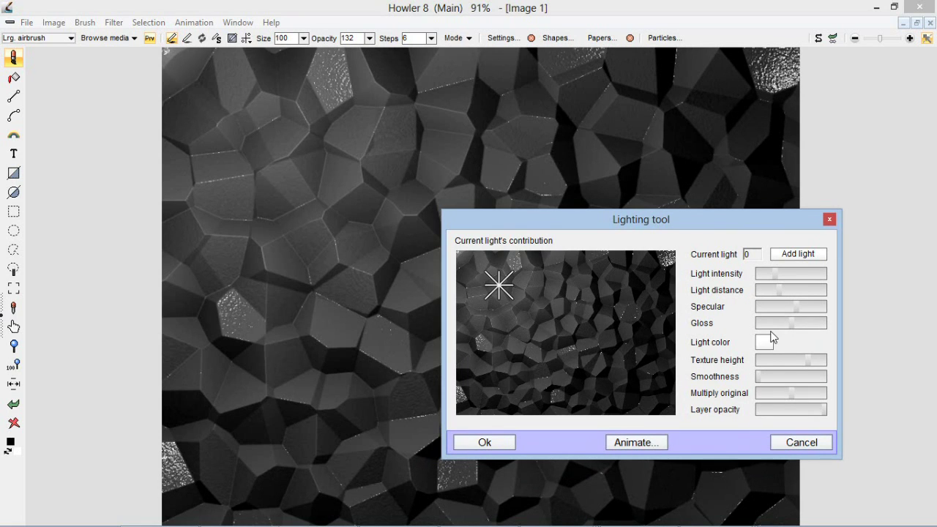
{"action": "left_click", "coordinate": [770, 358]}
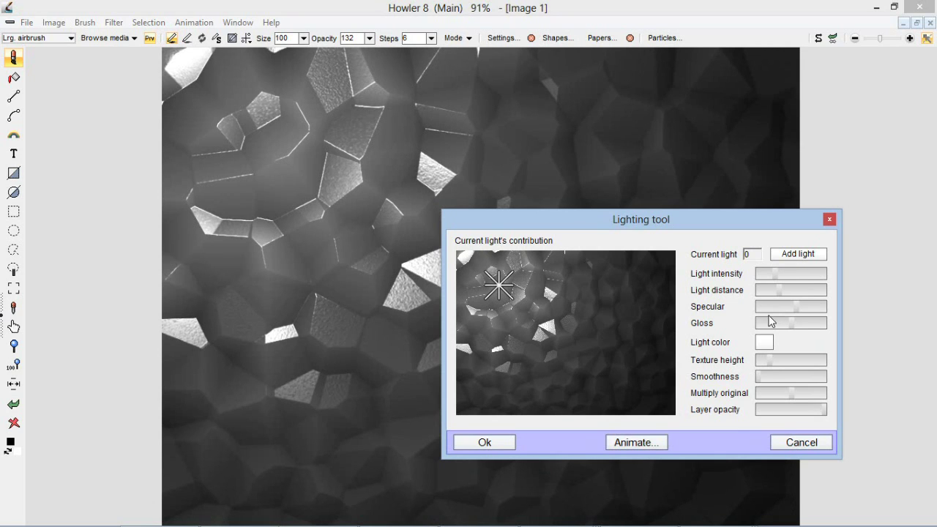
- Set the light's color to a saturated red
{"action": "left_click", "coordinate": [767, 355]}
{"action": "left_click", "coordinate": [655, 382]}
{"action": "left_click", "coordinate": [674, 419]}
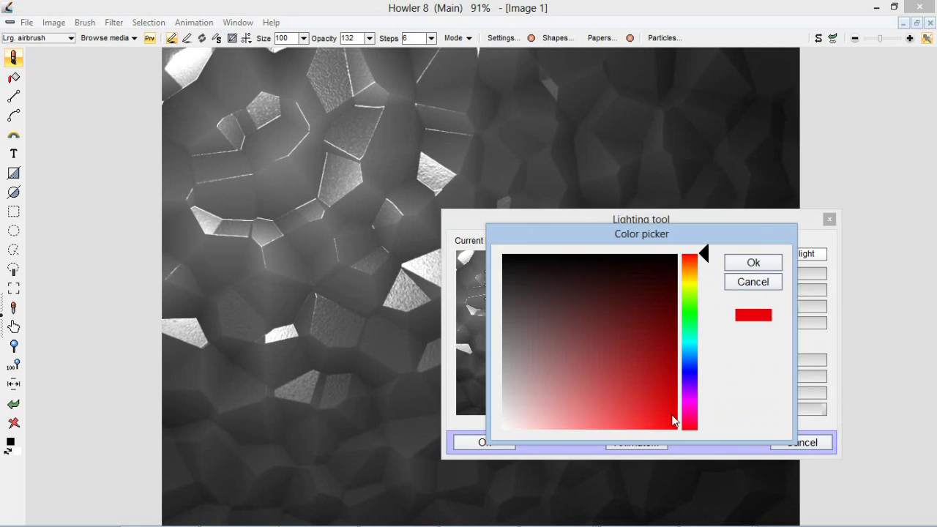
{"action": "left_click", "coordinate": [774, 263]}
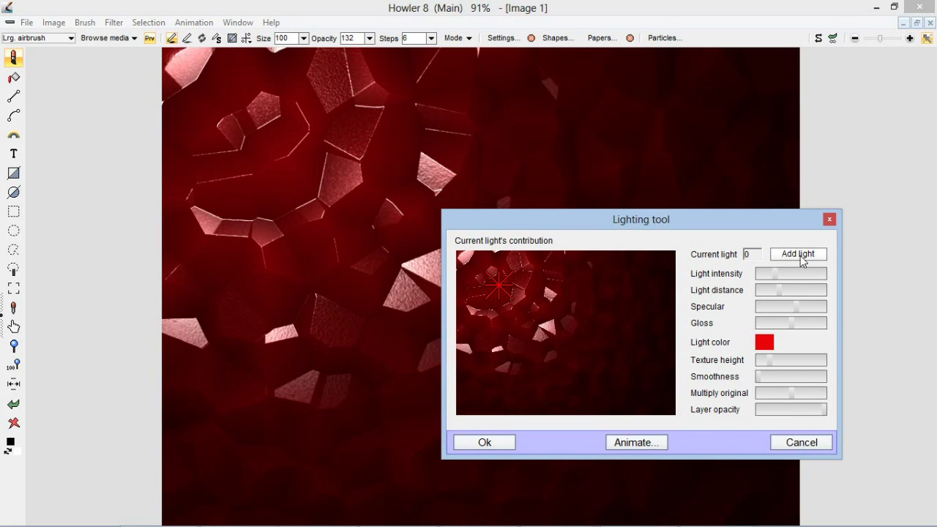
- Add a second light near the image's right side, color it saturated blue, and apply the lighting
{"action": "left_click", "coordinate": [800, 256]}
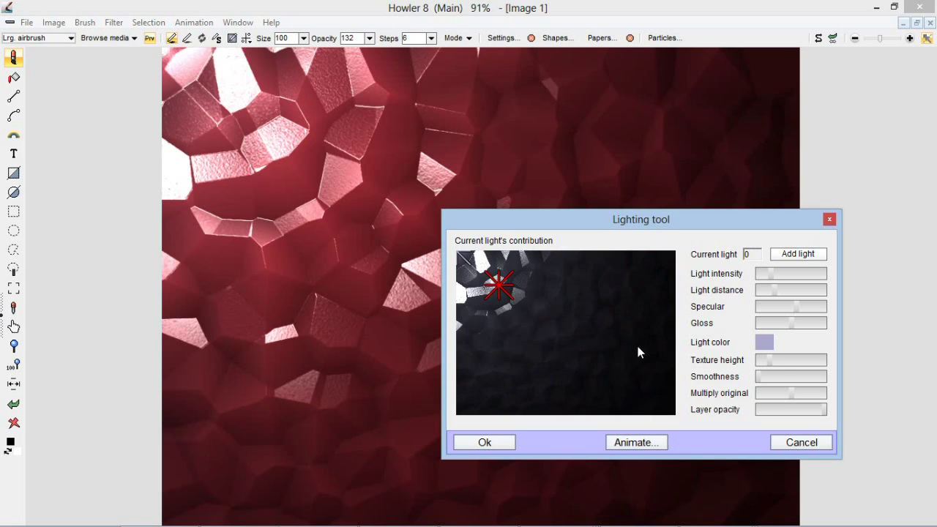
{"action": "left_click", "coordinate": [649, 332]}
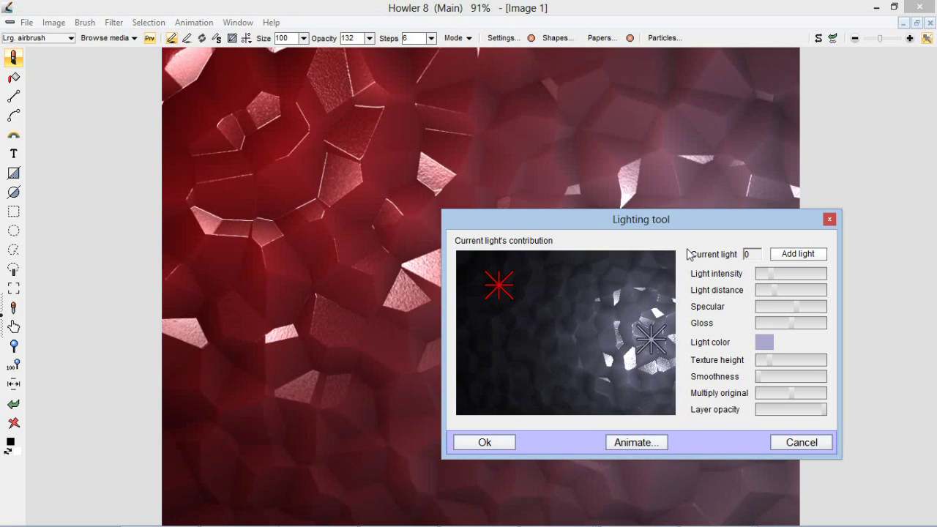
{"action": "left_click", "coordinate": [764, 342]}
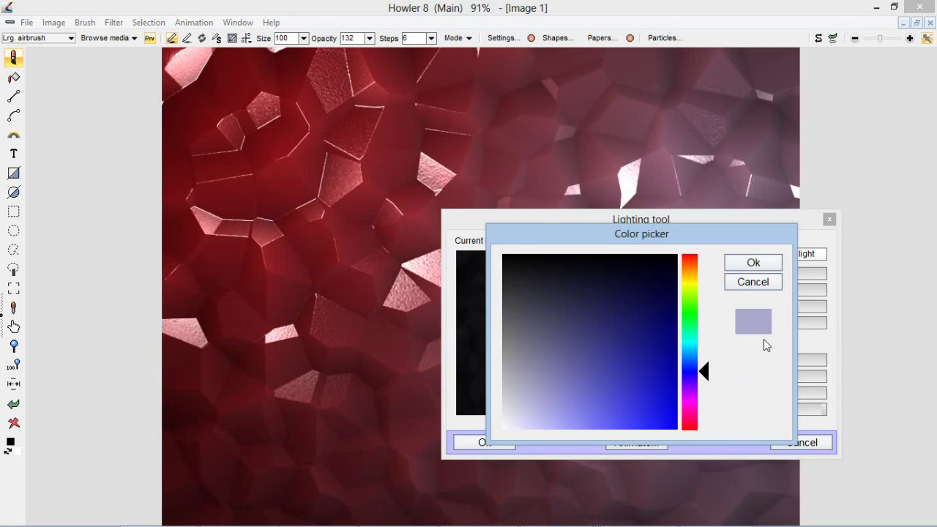
{"action": "left_click", "coordinate": [651, 331]}
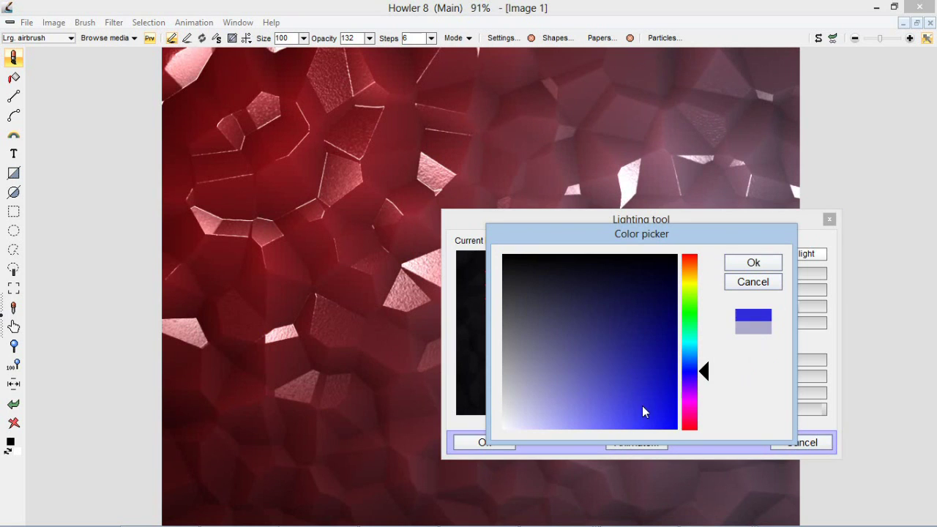
{"action": "left_click", "coordinate": [757, 266]}
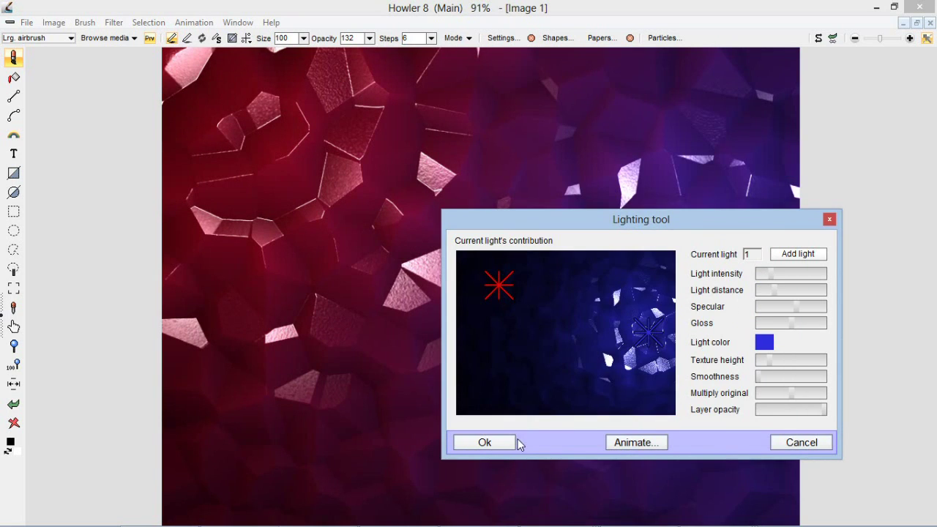
{"action": "left_click", "coordinate": [503, 442]}
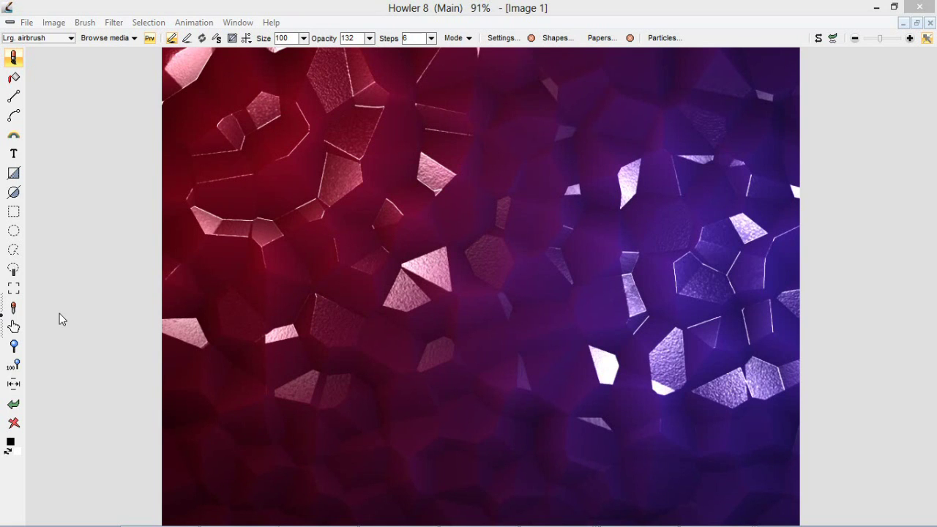
- Reduce the opacity of the additive blue layer, Layer 1, to about half and permanently merge all layers
{"action": "left_click", "coordinate": [3, 323]}
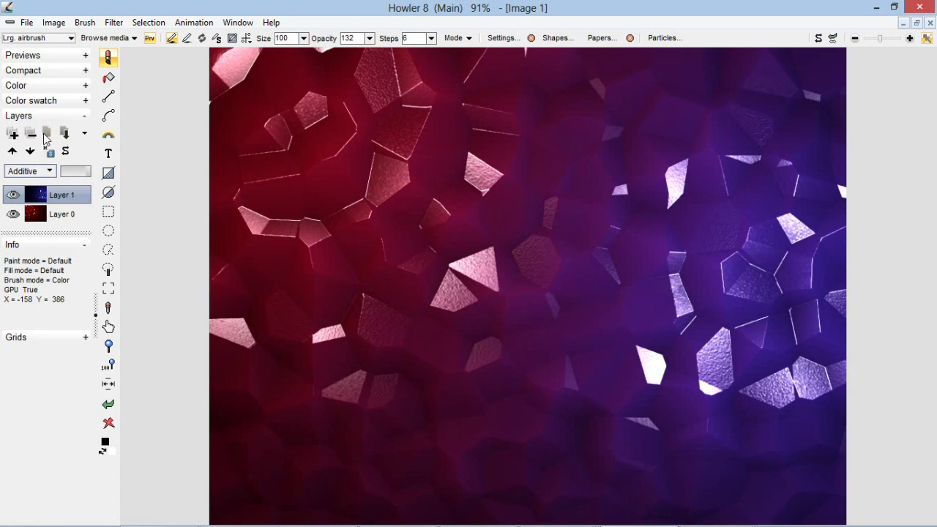
{"action": "left_click", "coordinate": [82, 174]}
{"action": "mouse_move", "coordinate": [80, 171]}
{"action": "left_mouse_down"}
{"action": "mouse_move", "coordinate": [63, 172]}
{"action": "mouse_move", "coordinate": [77, 171]}
{"action": "left_mouse_up"}
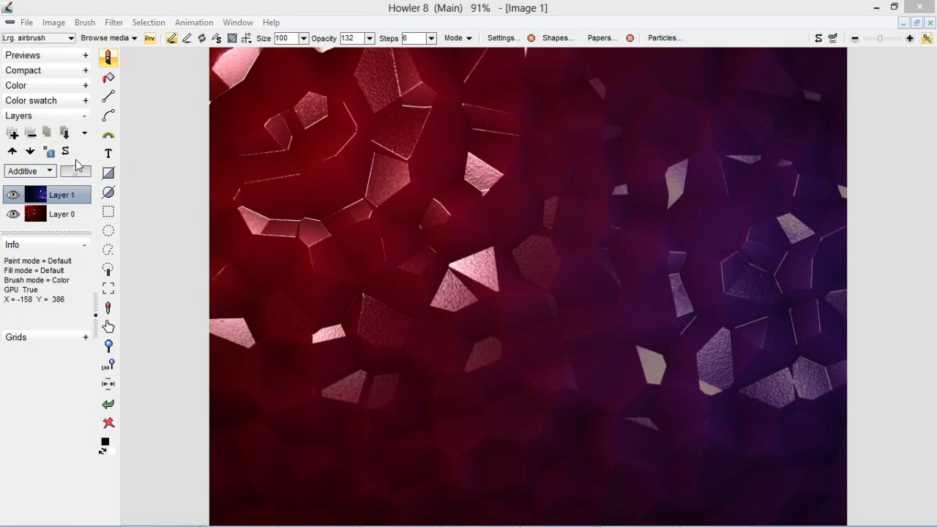
{"action": "left_click", "coordinate": [48, 134]}
{"action": "left_click", "coordinate": [398, 319]}
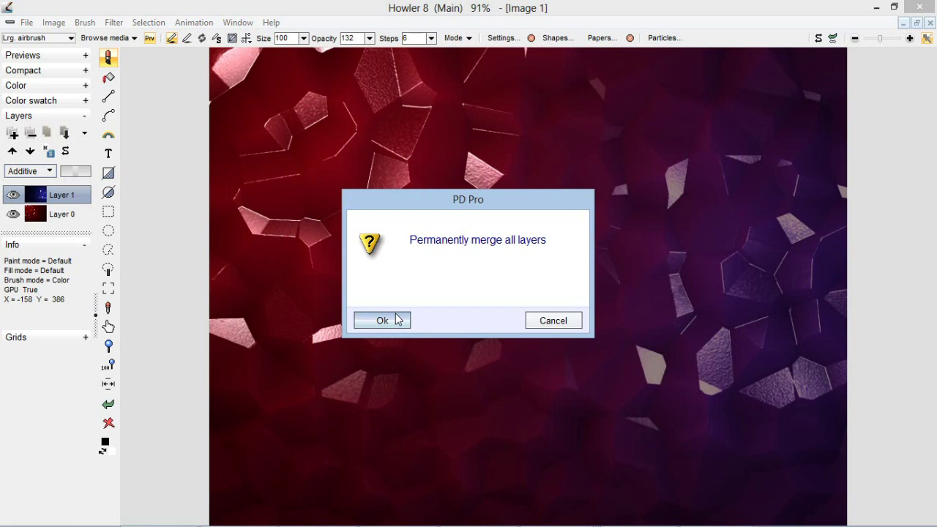
{"action": "left_click", "coordinate": [95, 301]}
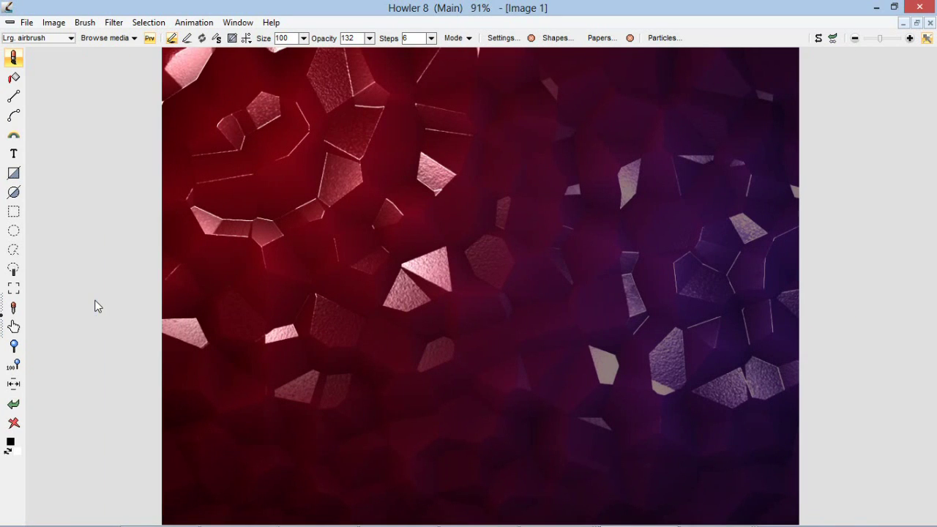
- Render Plasma noise over the image with scale 7 in Grays
{"action": "left_click", "coordinate": [113, 22]}
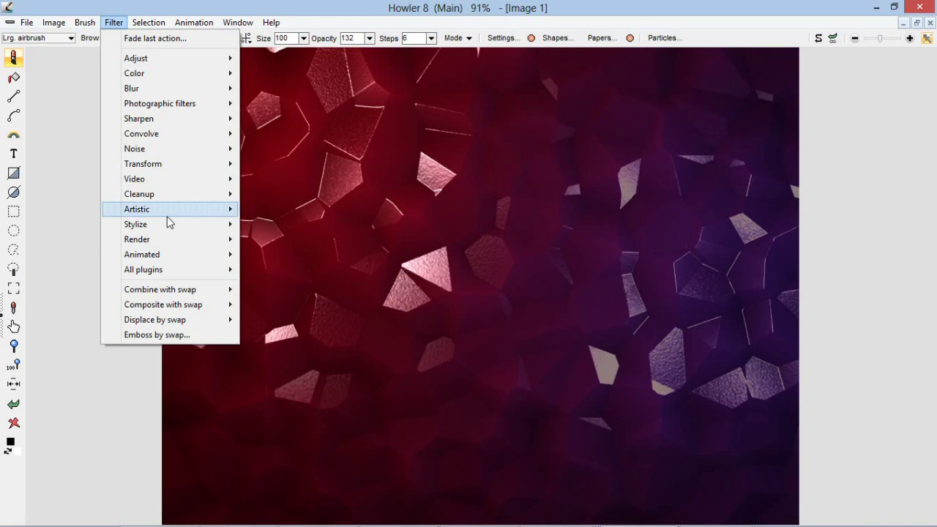
{"action": "mouse_move", "coordinate": [168, 242]}
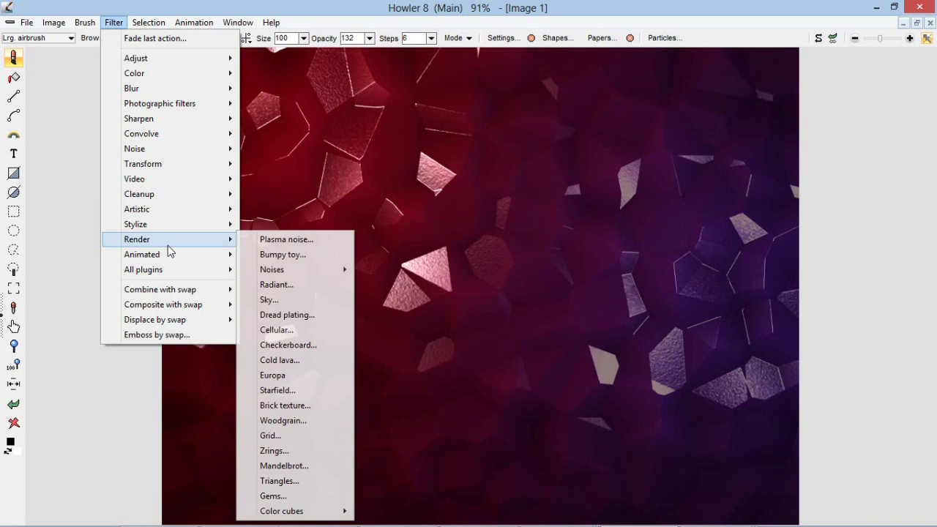
{"action": "left_click", "coordinate": [265, 243]}
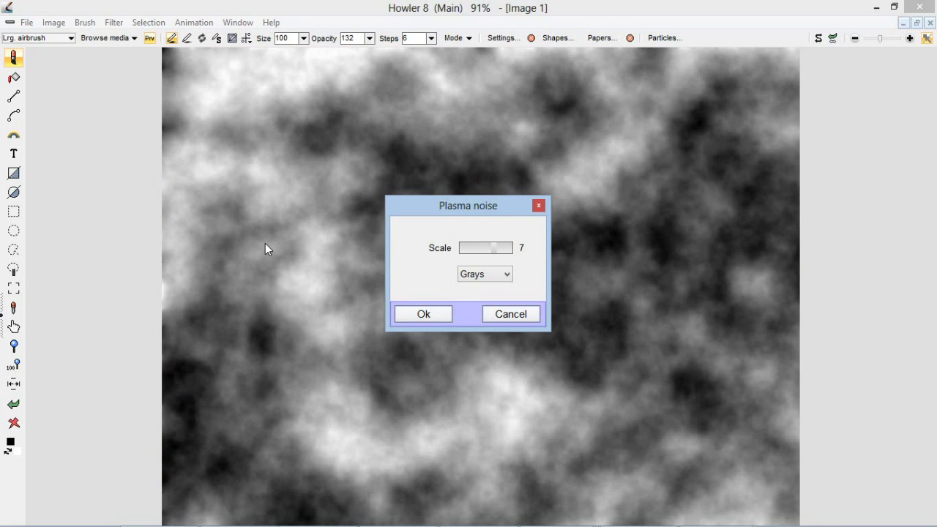
{"action": "left_click", "coordinate": [442, 313]}
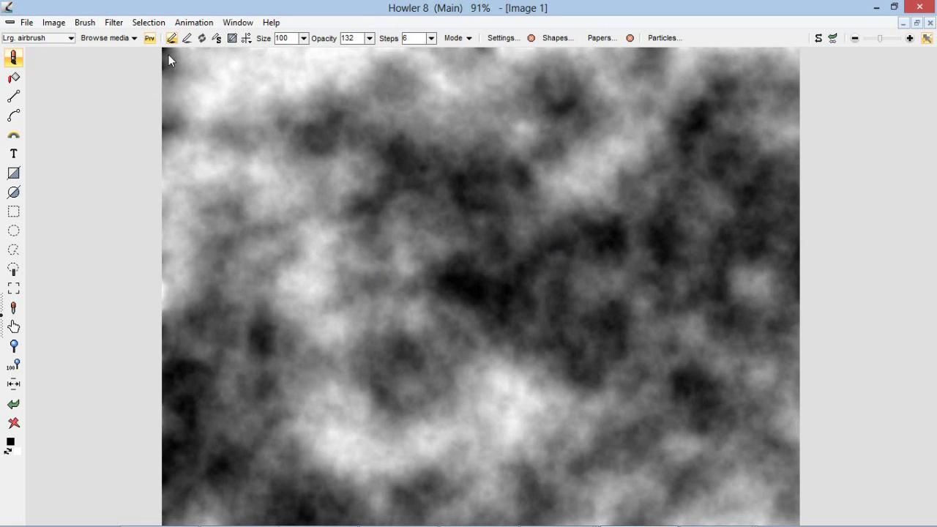
- Darken the plasma noise with an RGB Curves adjustment, placing a curve point at about 172 / 65
{"action": "left_click", "coordinate": [114, 22]}
{"action": "mouse_move", "coordinate": [136, 58]}
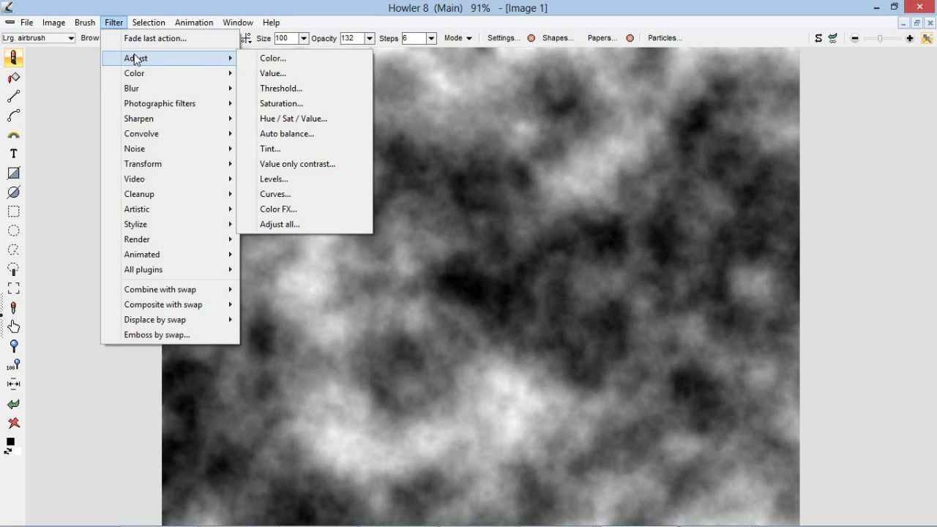
{"action": "left_click", "coordinate": [320, 193]}
{"action": "left_click", "coordinate": [499, 302]}
{"action": "left_click", "coordinate": [498, 307]}
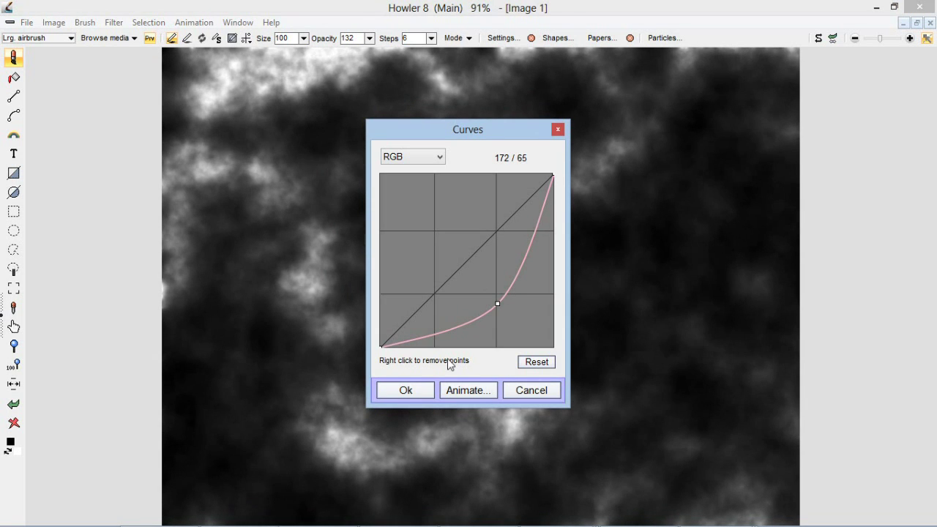
{"action": "left_click", "coordinate": [428, 390]}
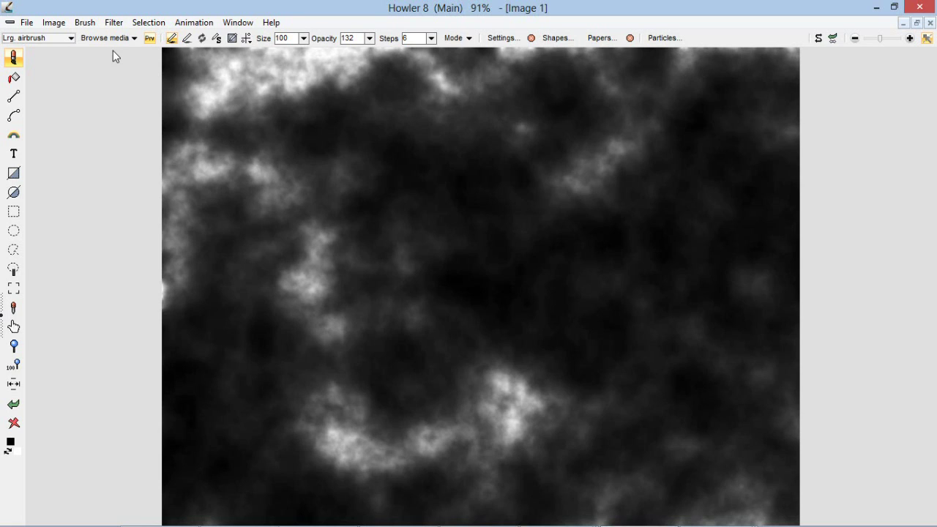
- Select the shadow areas of the darkened plasma image by tone
{"action": "left_click", "coordinate": [115, 23]}
{"action": "mouse_move", "coordinate": [125, 61]}
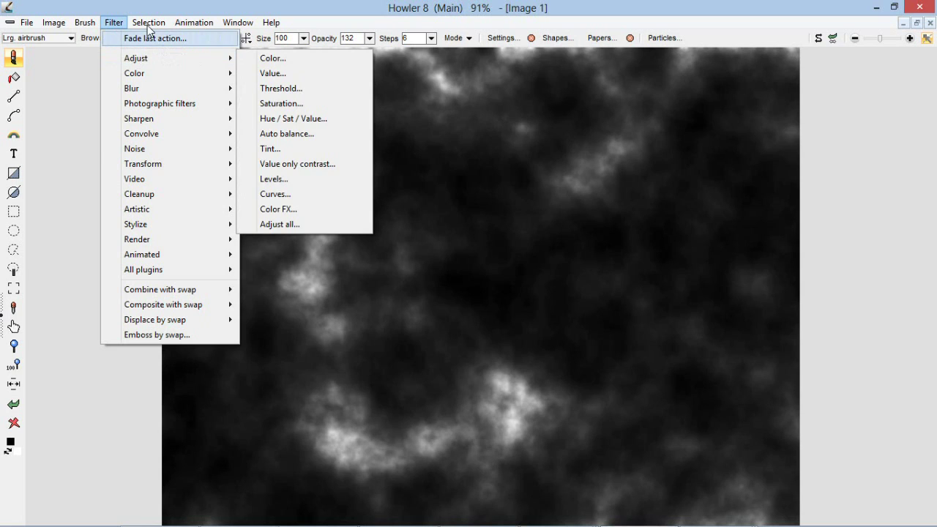
{"action": "mouse_move", "coordinate": [148, 22]}
{"action": "mouse_move", "coordinate": [169, 84]}
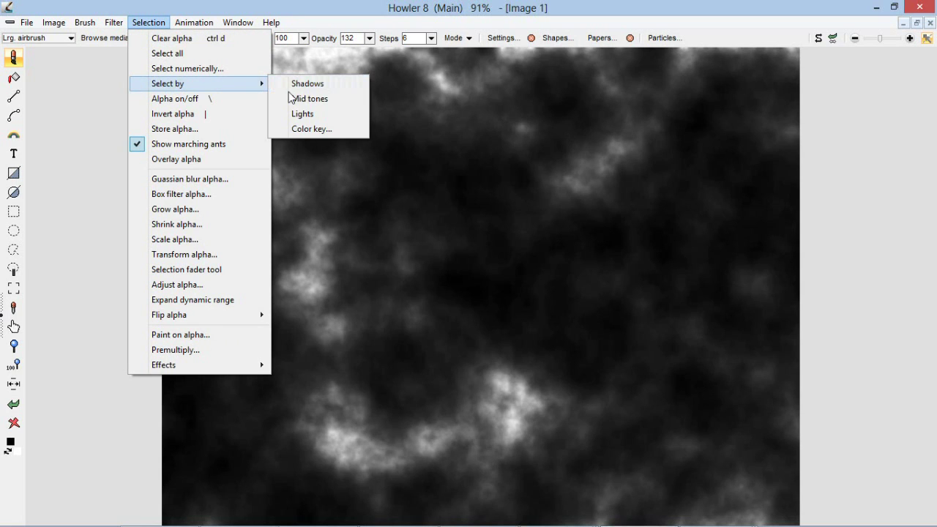
{"action": "left_click", "coordinate": [342, 87]}
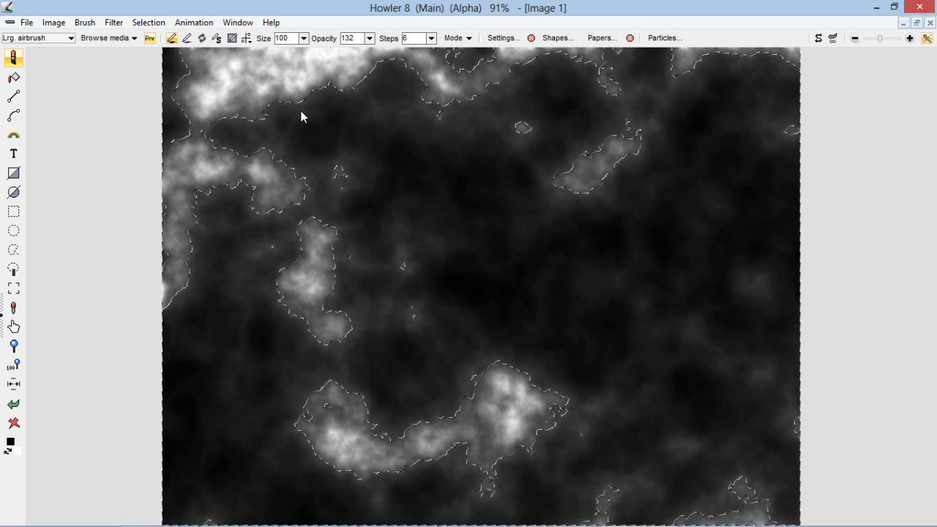
- Apply a Gaussian blur at about half level with the Approximate algorithm to the selected shadow areas
{"action": "left_click", "coordinate": [113, 28]}
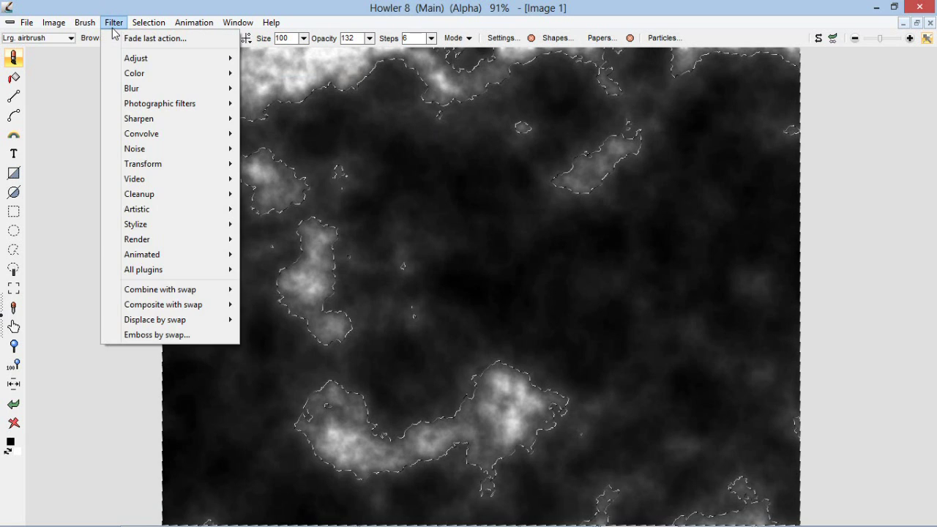
{"action": "mouse_move", "coordinate": [147, 88]}
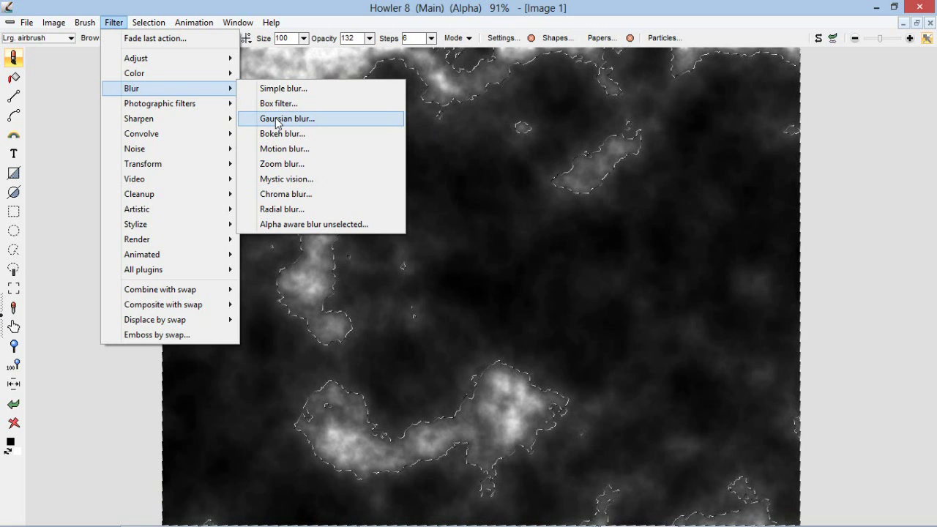
{"action": "left_click", "coordinate": [322, 120]}
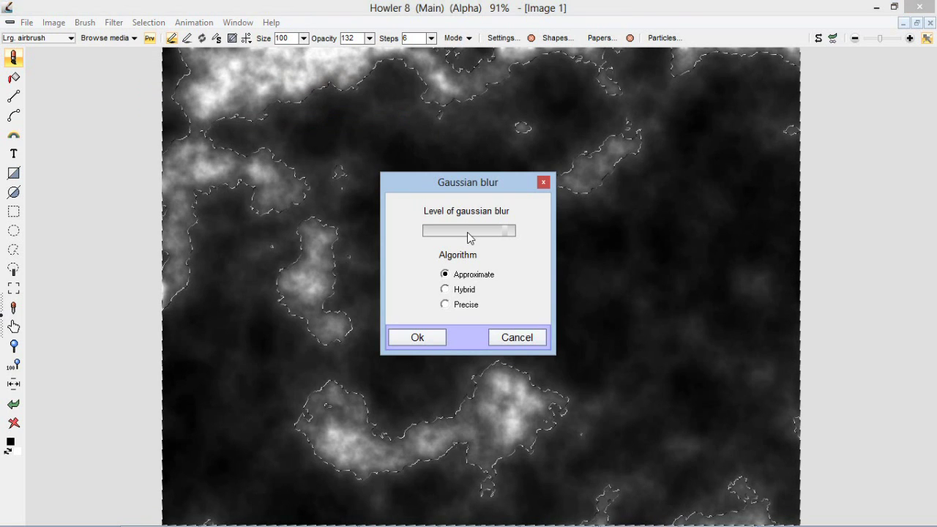
{"action": "left_click_drag", "start_coordinate": [506, 231], "coordinate": [464, 236]}
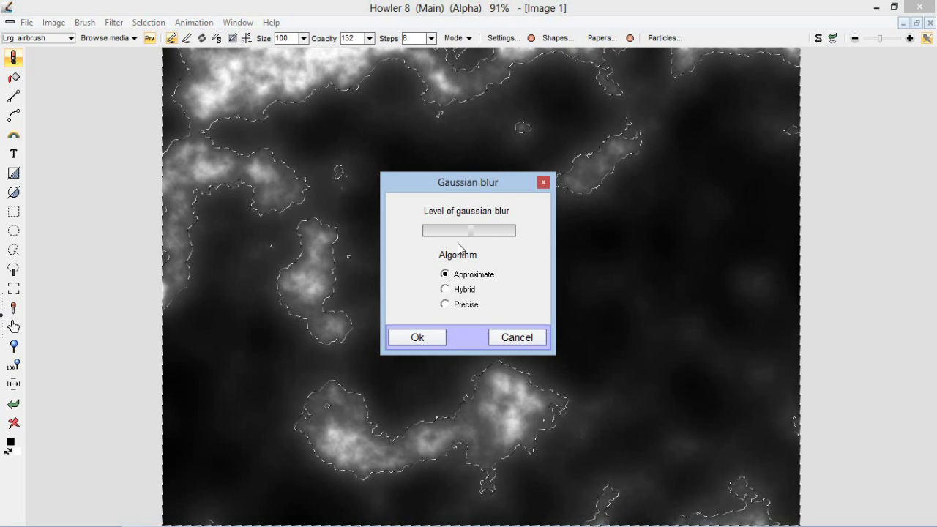
{"action": "left_click_drag", "start_coordinate": [476, 190], "coordinate": [668, 166]}
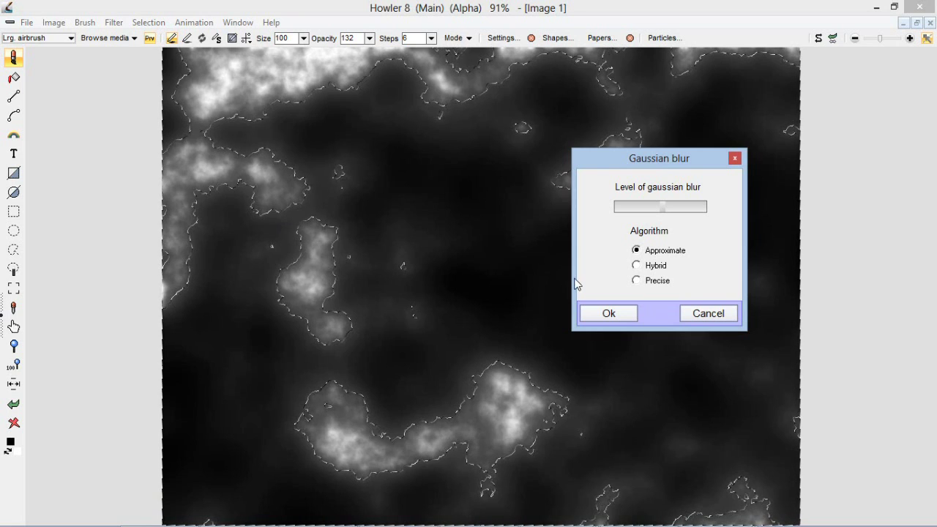
{"action": "left_click", "coordinate": [624, 315]}
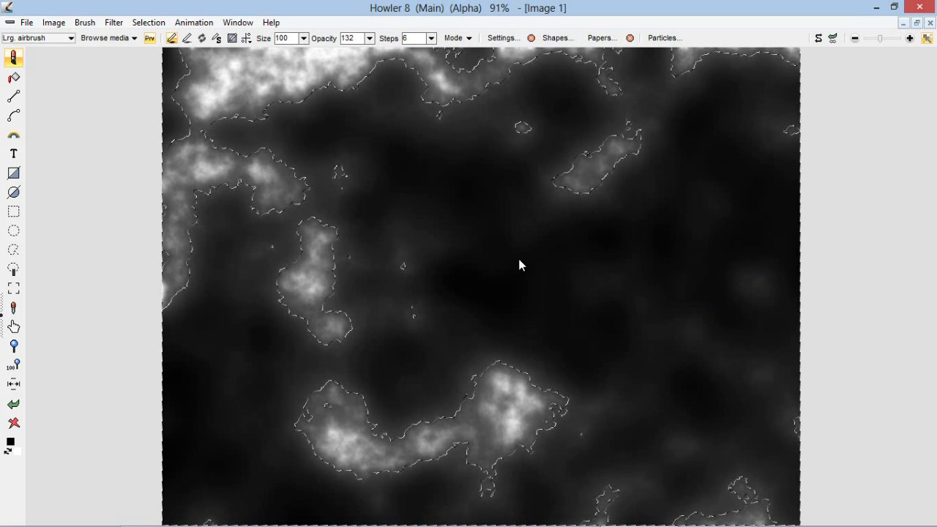
- Fade the Gaussian blur just applied by roughly a quarter and clear the shadow selection
{"action": "left_click", "coordinate": [117, 22]}
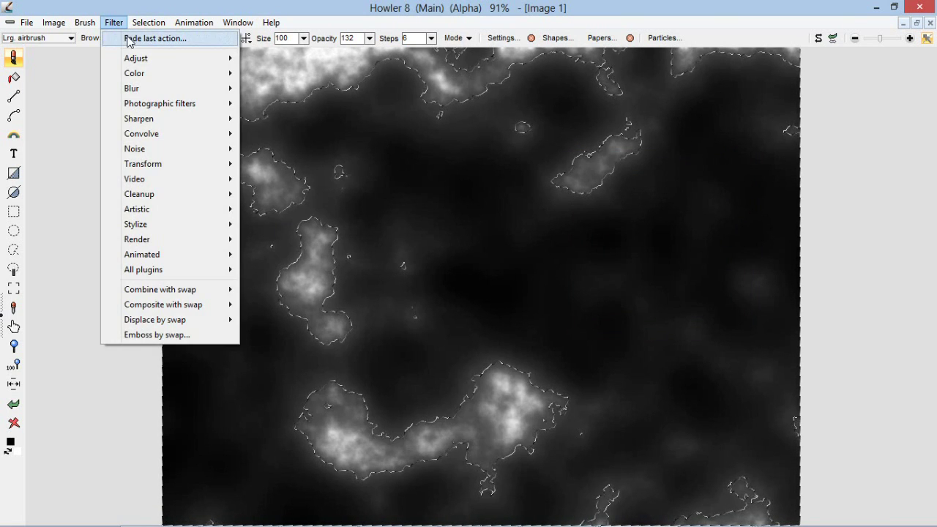
{"action": "left_click", "coordinate": [130, 38]}
{"action": "mouse_move", "coordinate": [440, 260]}
{"action": "left_mouse_down"}
{"action": "mouse_move", "coordinate": [468, 265]}
{"action": "mouse_move", "coordinate": [442, 266]}
{"action": "left_mouse_up"}
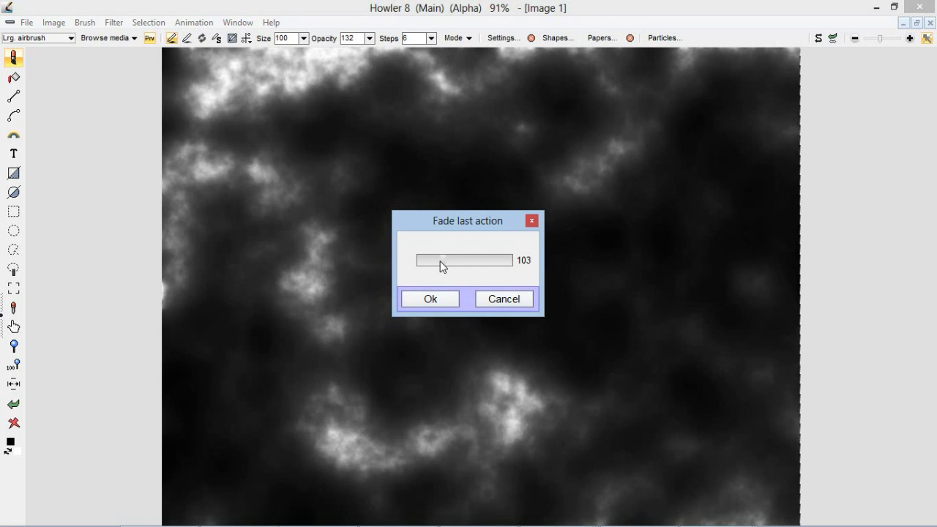
{"action": "left_click", "coordinate": [442, 298]}
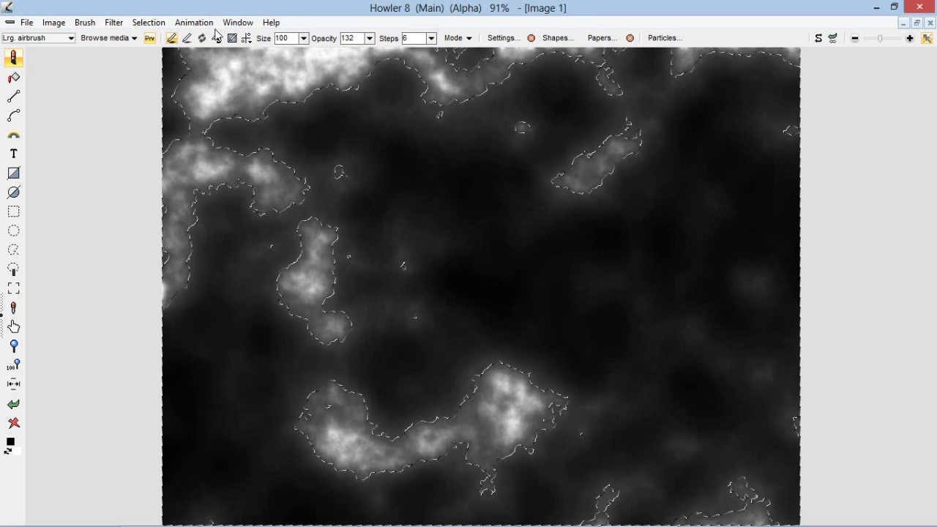
{"action": "left_click", "coordinate": [150, 22]}
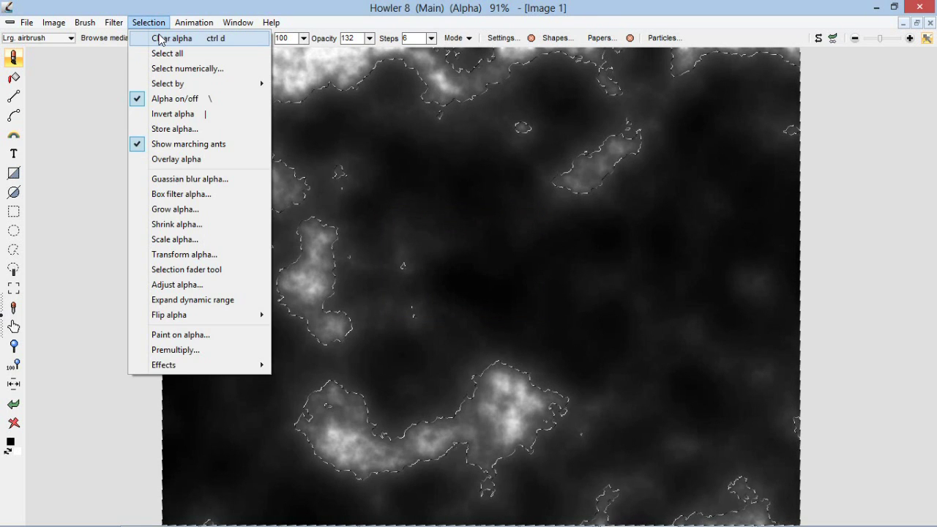
{"action": "left_click", "coordinate": [153, 37]}
- Preview the plasma image as a terrain with the 3D Designer transform, leaving without applying it
{"action": "left_click", "coordinate": [114, 22]}
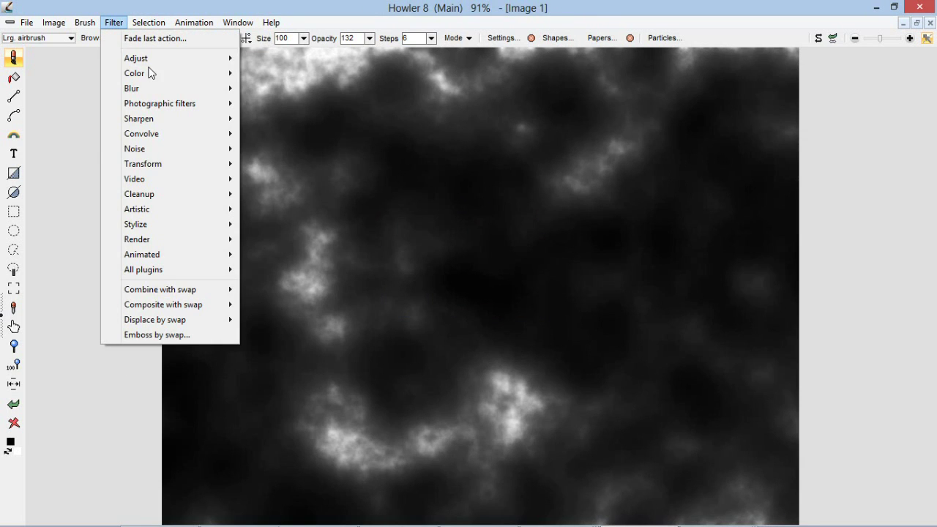
{"action": "mouse_move", "coordinate": [208, 165]}
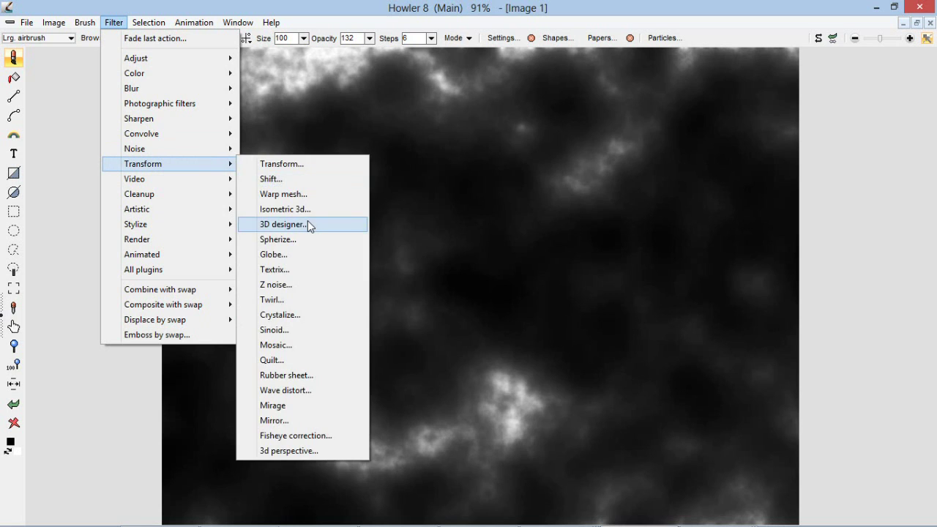
{"action": "left_click", "coordinate": [306, 224]}
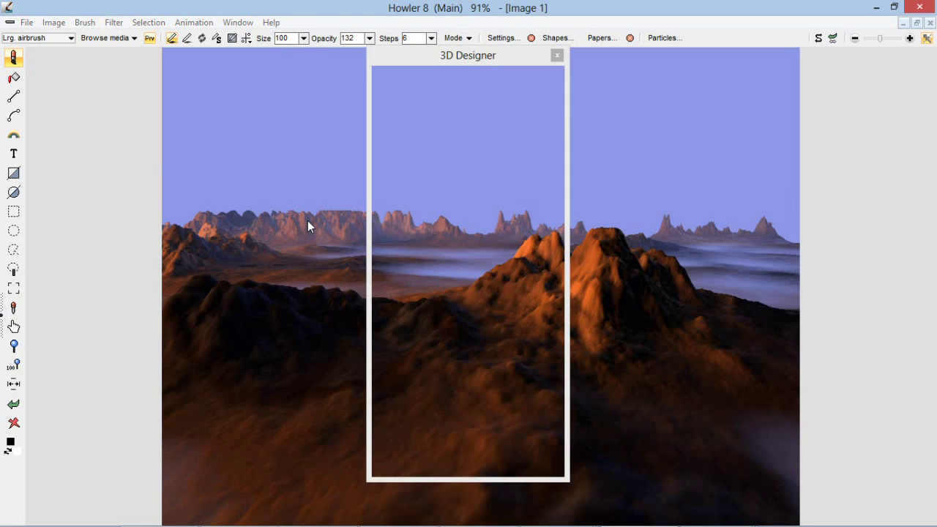
{"action": "left_click_drag", "start_coordinate": [472, 54], "coordinate": [131, 47]}
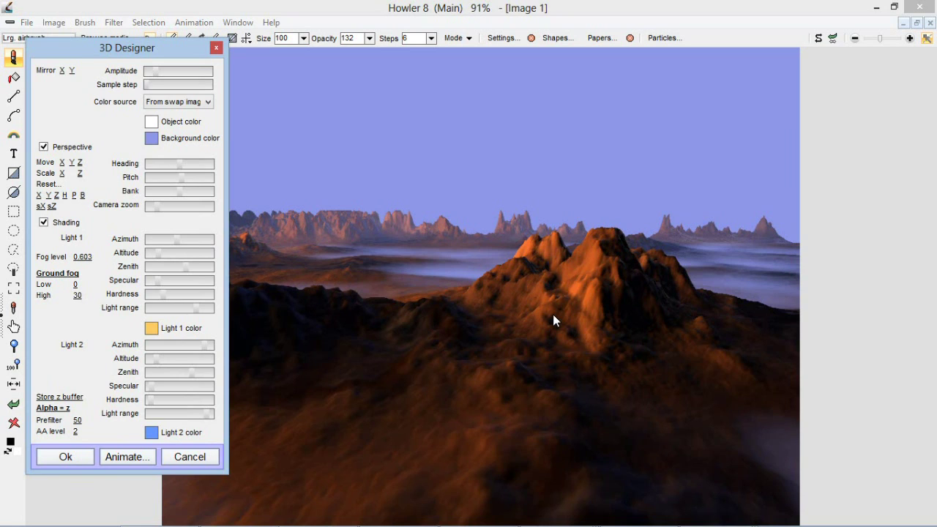
{"action": "left_click", "coordinate": [195, 458]}
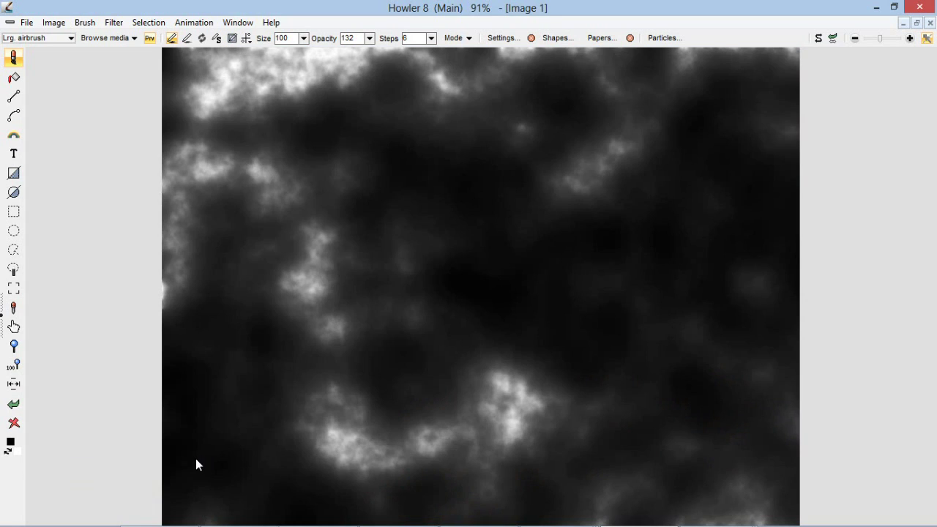
- Reselect the shadow areas of the partly blurred plasma image by tone
{"action": "left_click", "coordinate": [146, 23]}
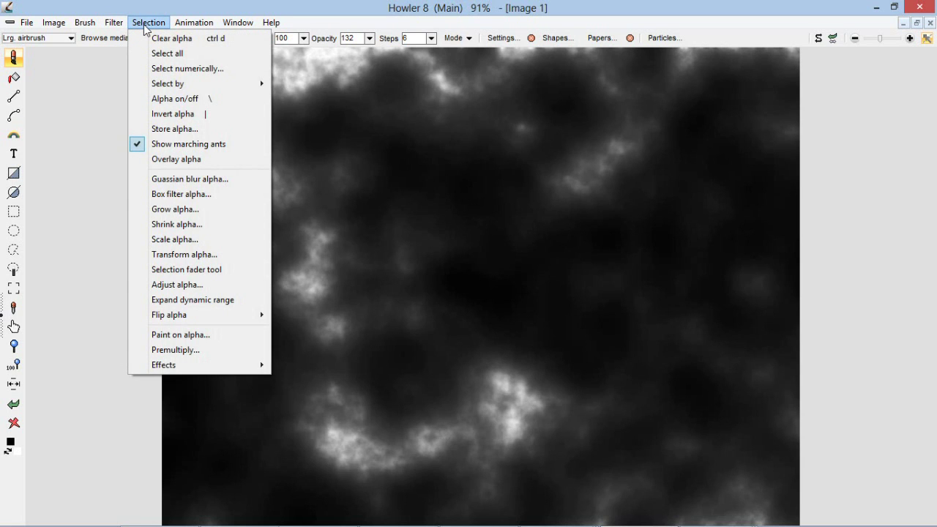
{"action": "mouse_move", "coordinate": [180, 85]}
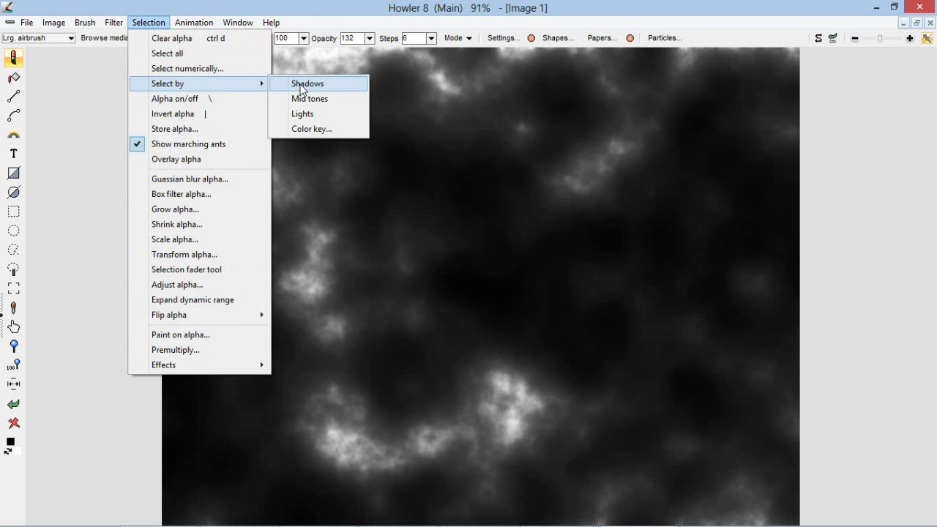
{"action": "left_click", "coordinate": [307, 83]}
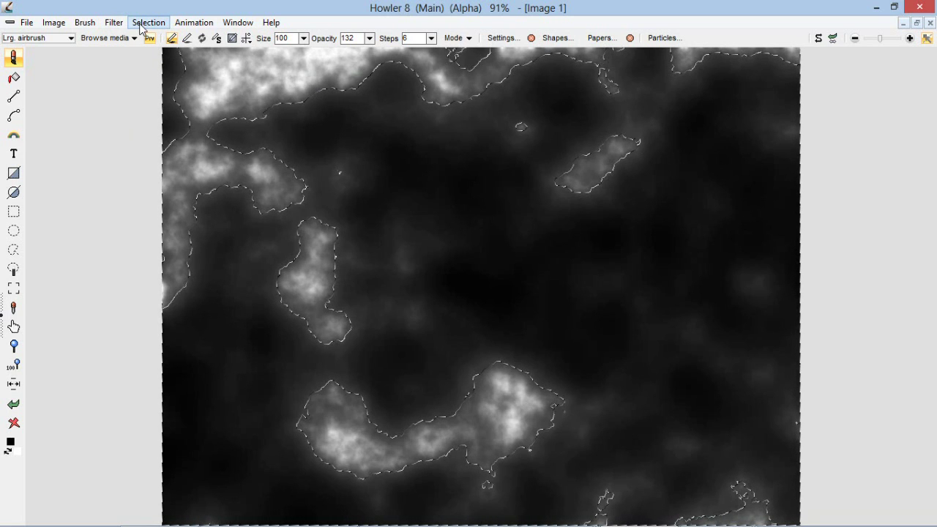
- Choose the stone pattern pat_Stones2.bmp in the fill settings and set the fill type to Pattern fill
{"action": "left_click", "coordinate": [239, 23]}
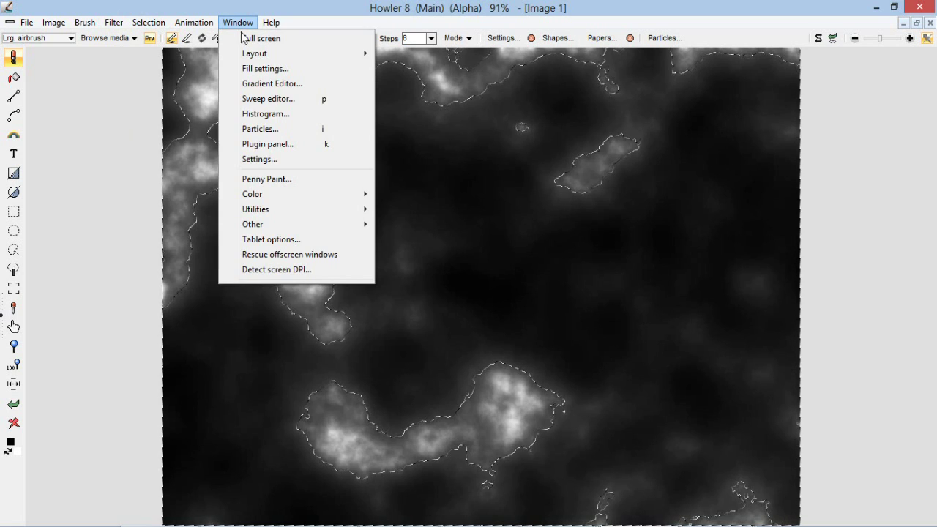
{"action": "left_click", "coordinate": [266, 70]}
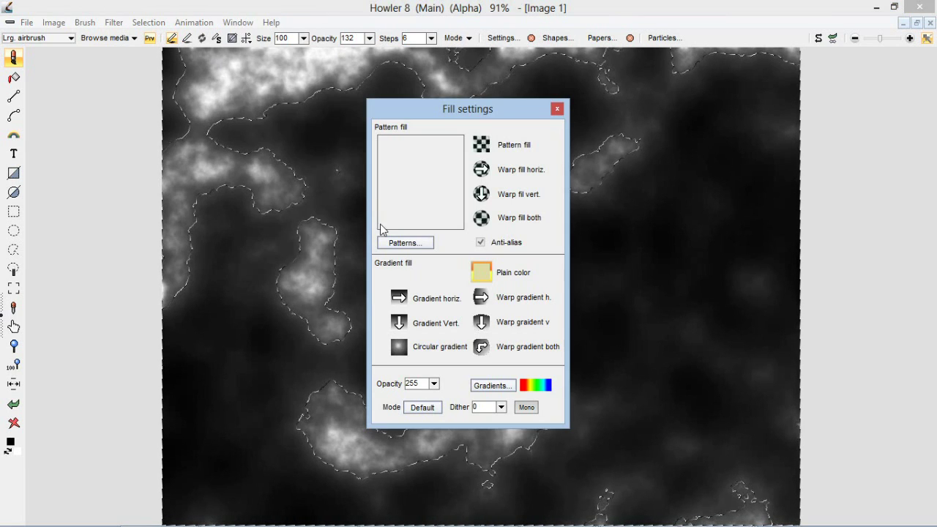
{"action": "left_click", "coordinate": [414, 246]}
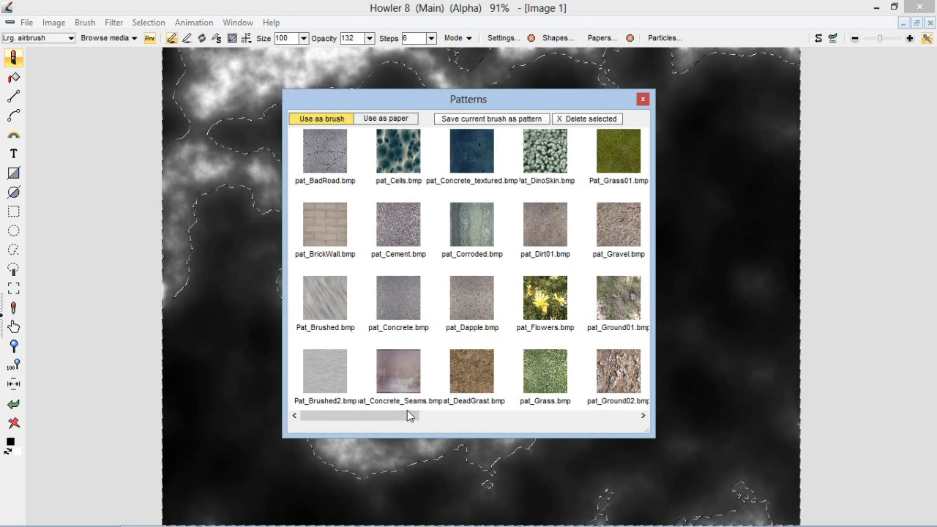
{"action": "left_click_drag", "start_coordinate": [401, 415], "coordinate": [515, 430]}
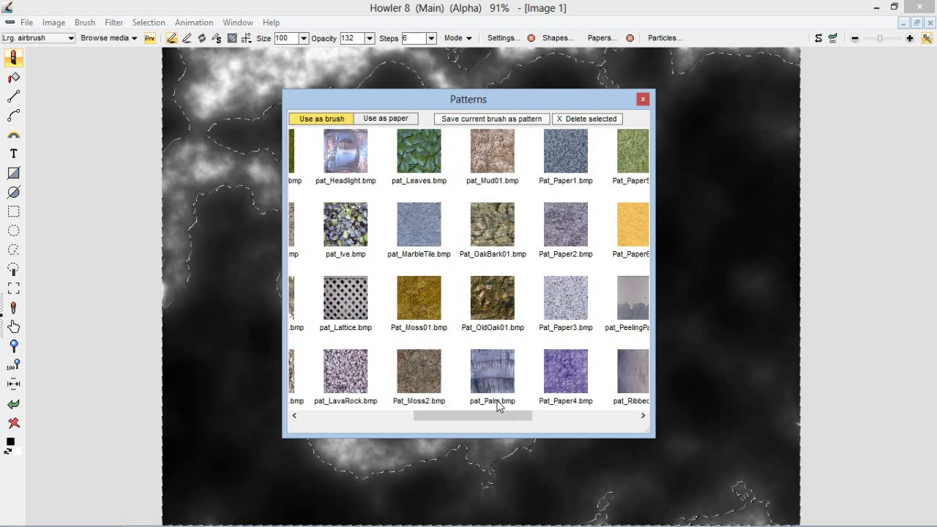
{"action": "left_click_drag", "start_coordinate": [495, 414], "coordinate": [588, 416]}
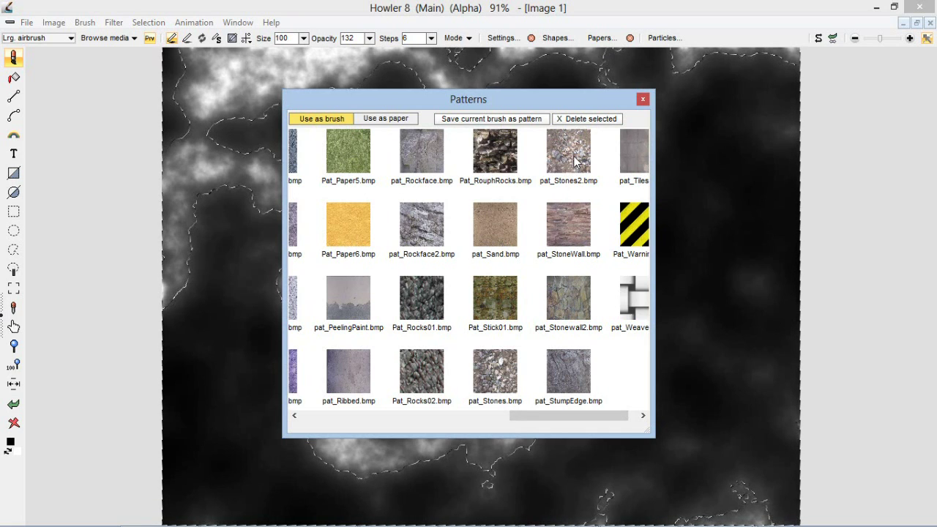
{"action": "left_click", "coordinate": [565, 180]}
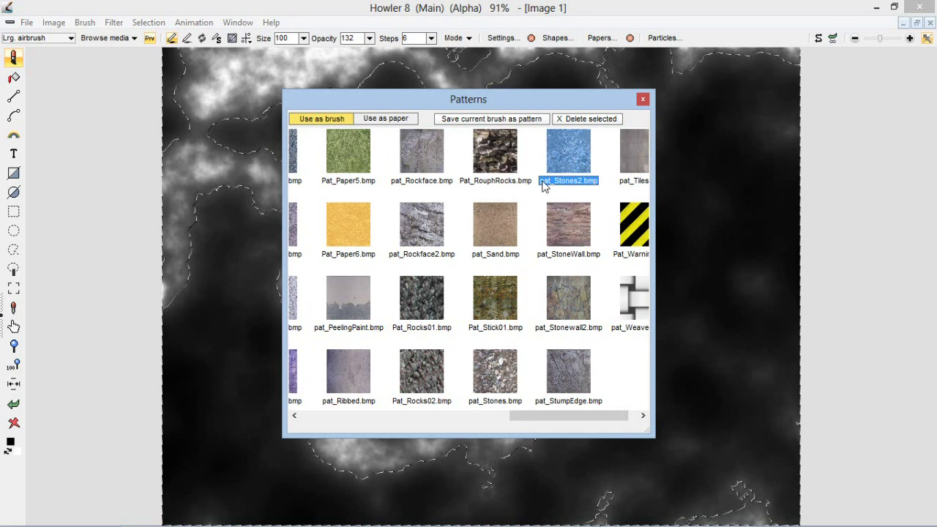
{"action": "left_click", "coordinate": [643, 101]}
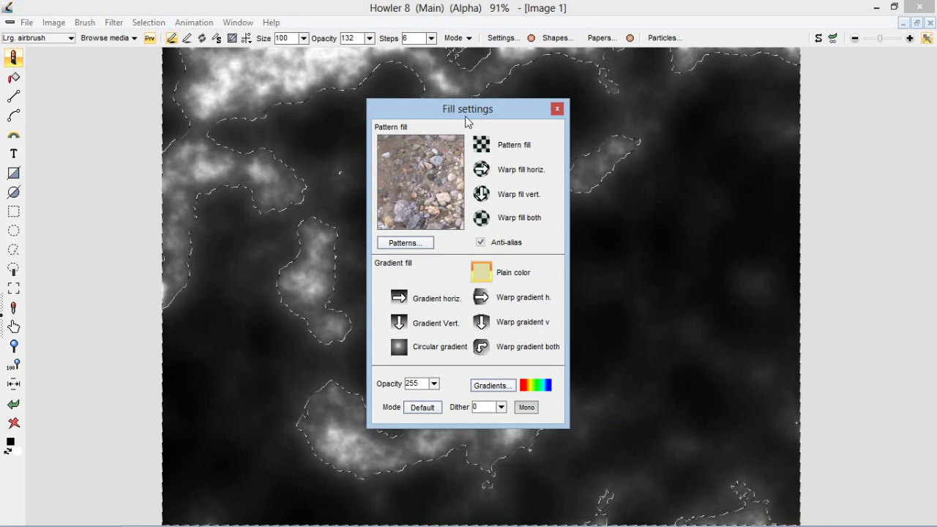
{"action": "left_click_drag", "start_coordinate": [471, 112], "coordinate": [700, 117]}
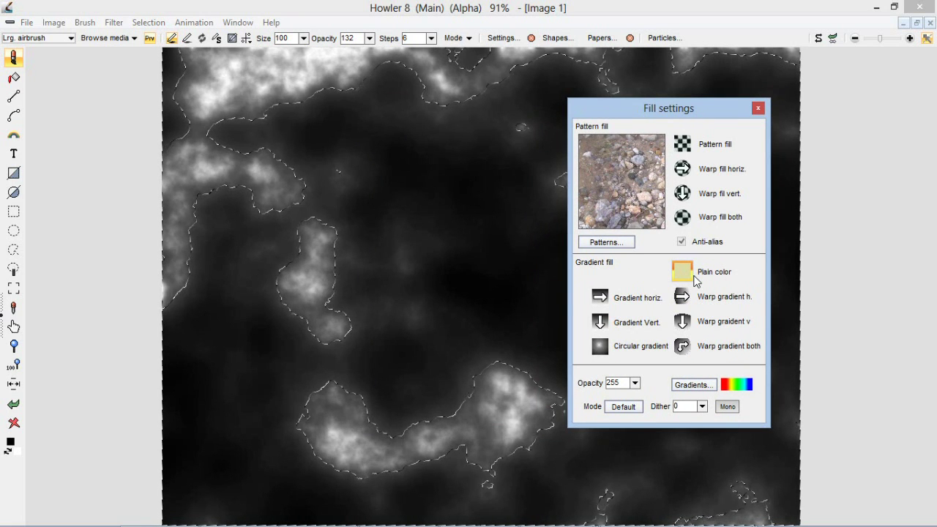
{"action": "left_click", "coordinate": [682, 147]}
{"action": "left_click", "coordinate": [758, 108]}
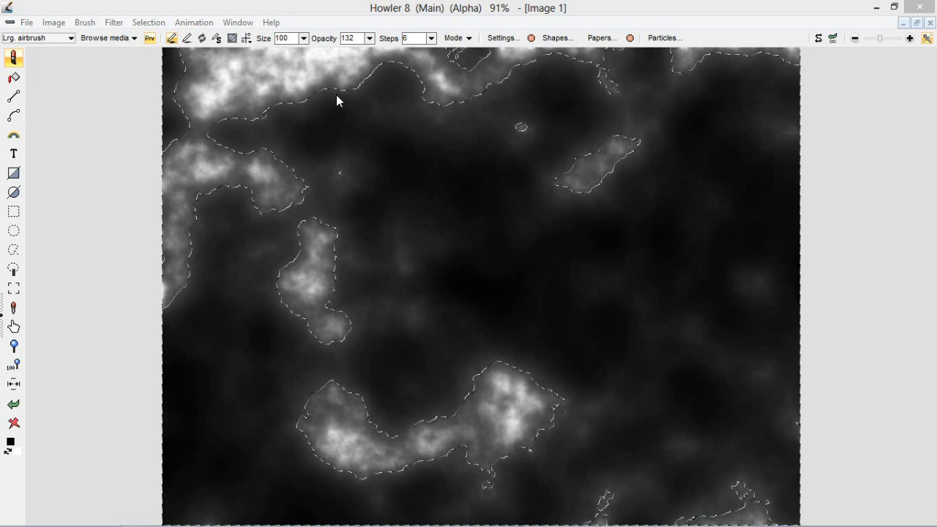
- Fill the selected shadow areas of the plasma image with the stone pattern
{"action": "left_click", "coordinate": [58, 27]}
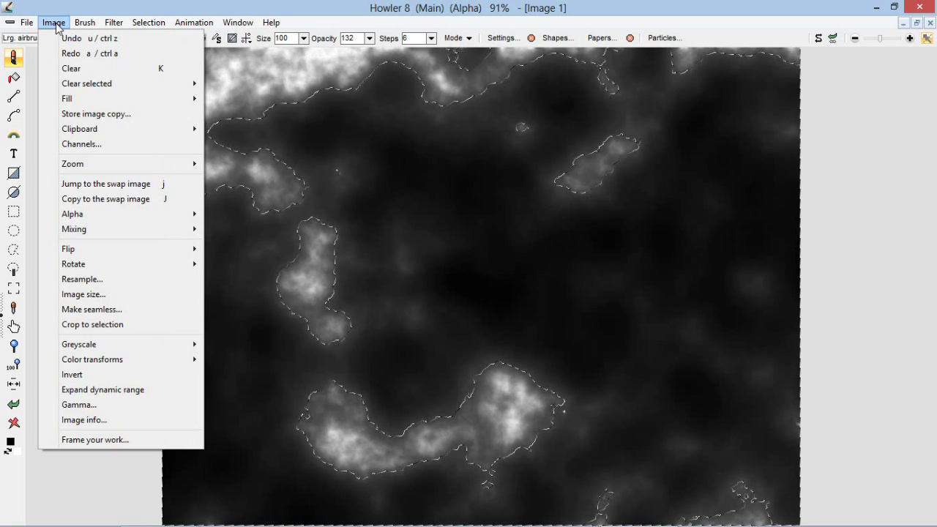
{"action": "mouse_move", "coordinate": [71, 101]}
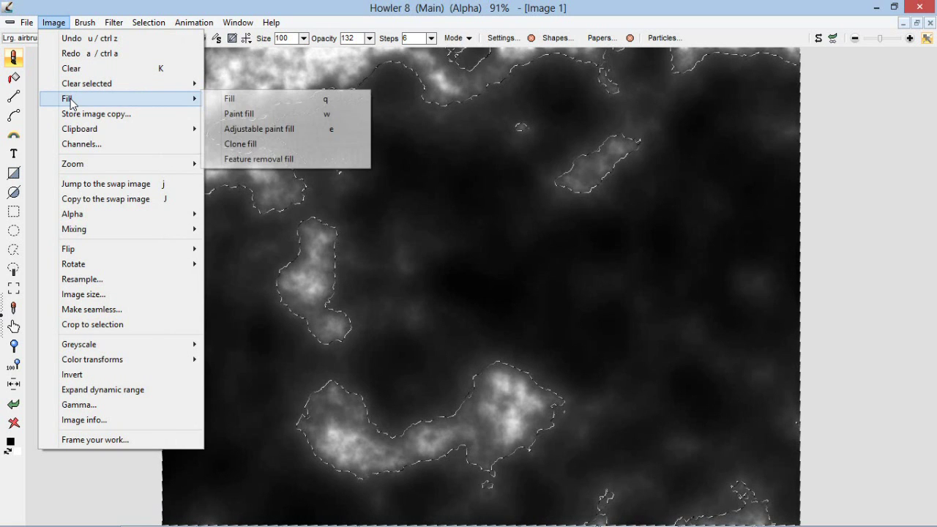
{"action": "left_click", "coordinate": [239, 102]}
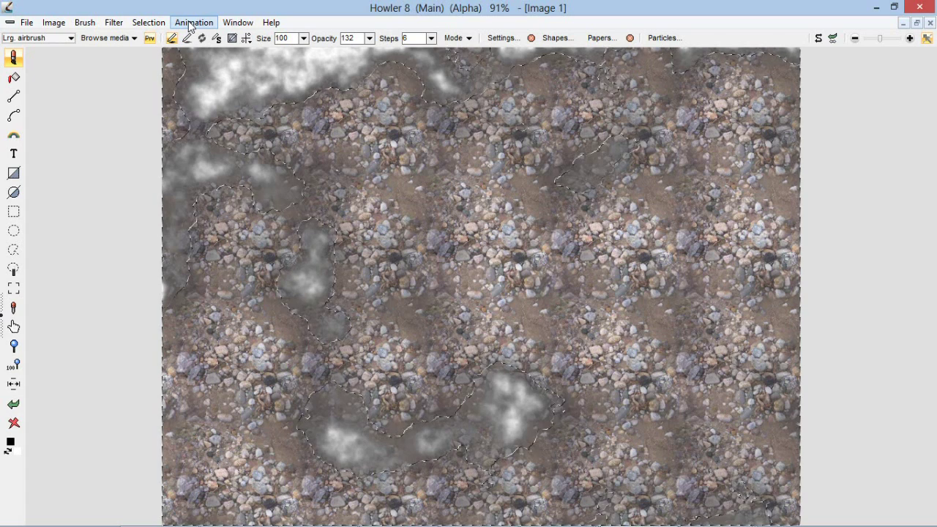
- Fade the stone pattern fill with a fade value of 243, leaving only a faint trace of it
{"action": "left_click", "coordinate": [115, 22]}
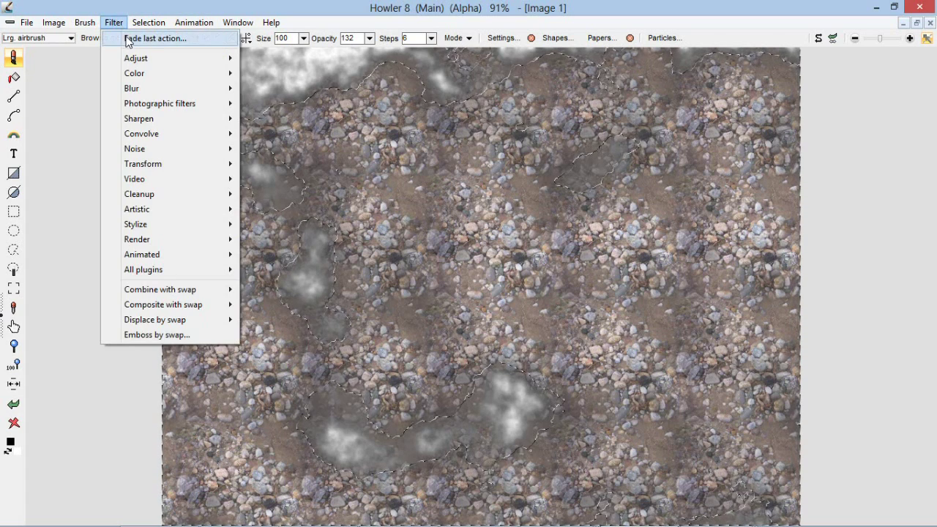
{"action": "left_click", "coordinate": [128, 41]}
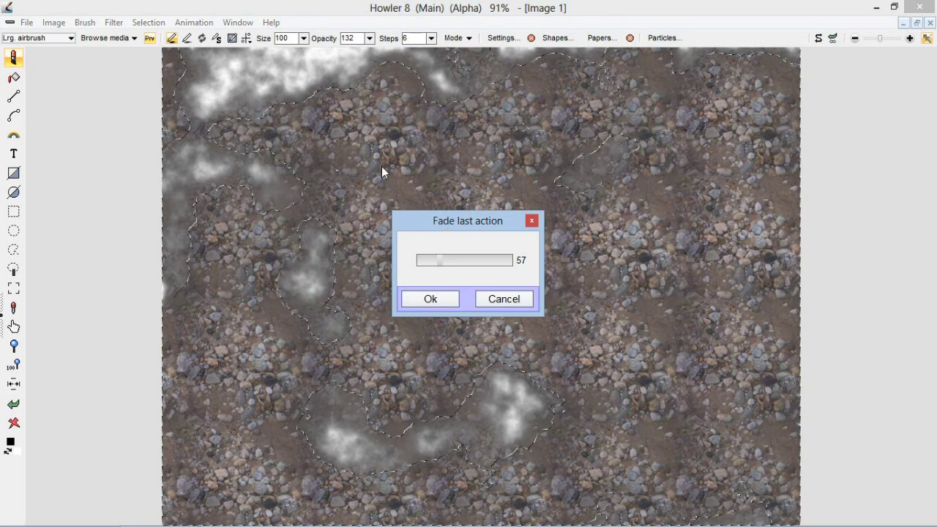
{"action": "left_click_drag", "start_coordinate": [439, 260], "coordinate": [506, 257]}
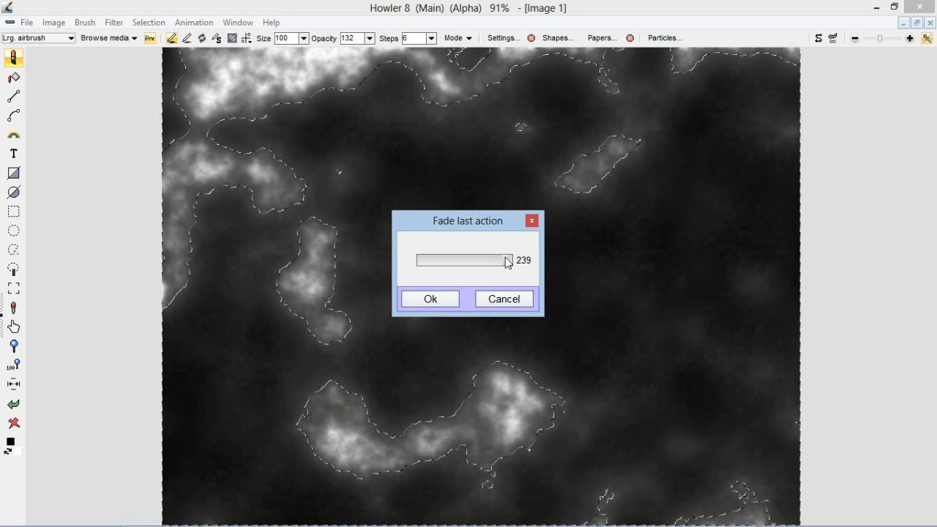
{"action": "left_click_drag", "start_coordinate": [505, 259], "coordinate": [508, 259]}
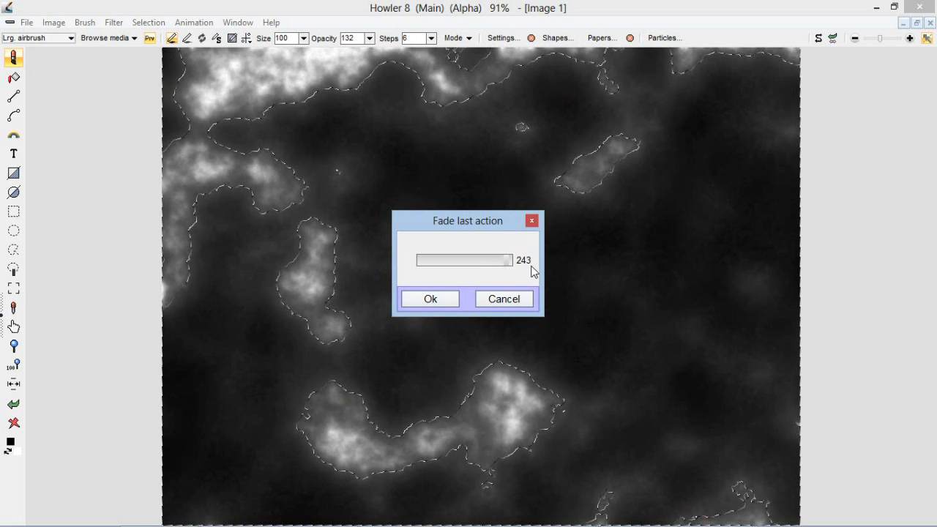
{"action": "left_click", "coordinate": [431, 300]}
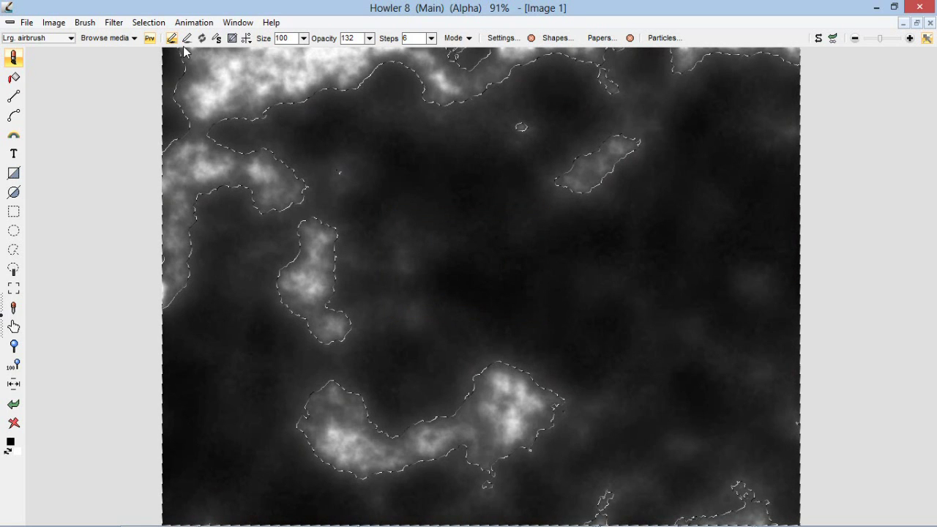
- Apply a Simple blur of 255 to the selected shadow areas of the plasma image and clear the selection
{"action": "left_click", "coordinate": [119, 23]}
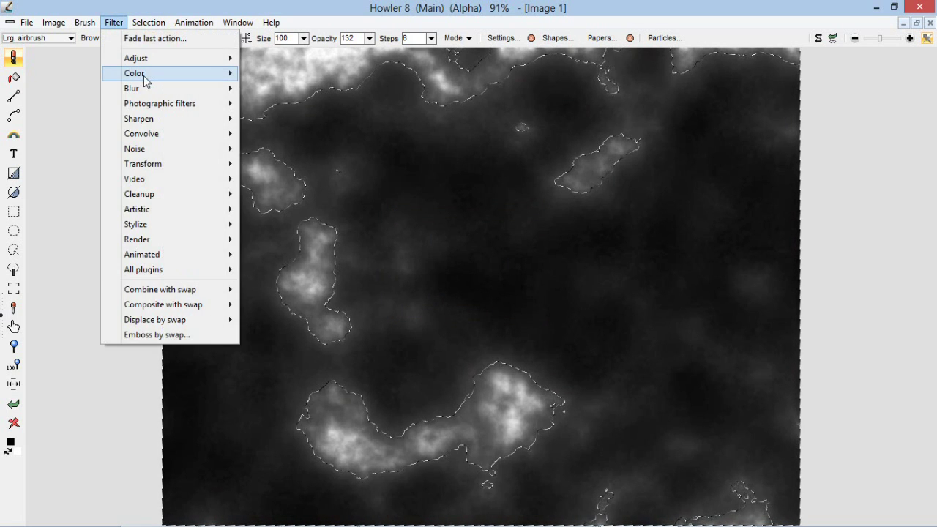
{"action": "mouse_move", "coordinate": [155, 94]}
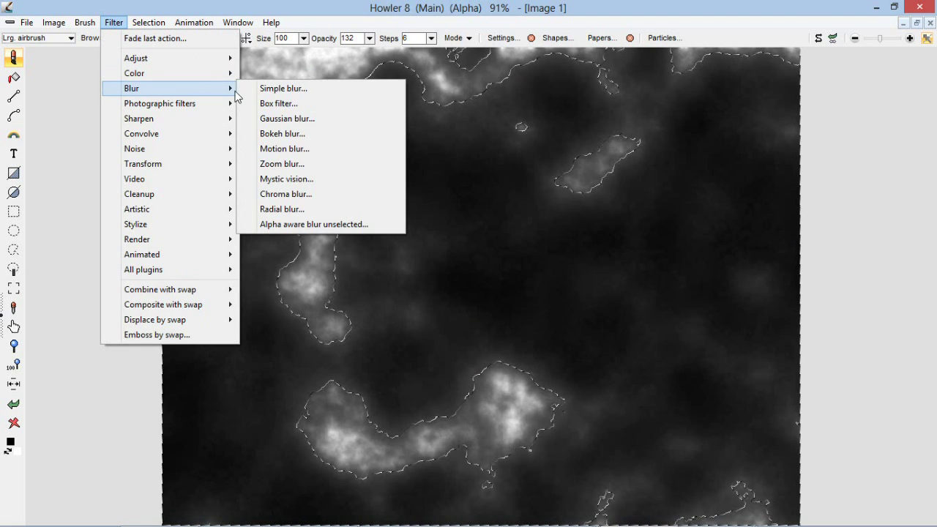
{"action": "left_click", "coordinate": [250, 93]}
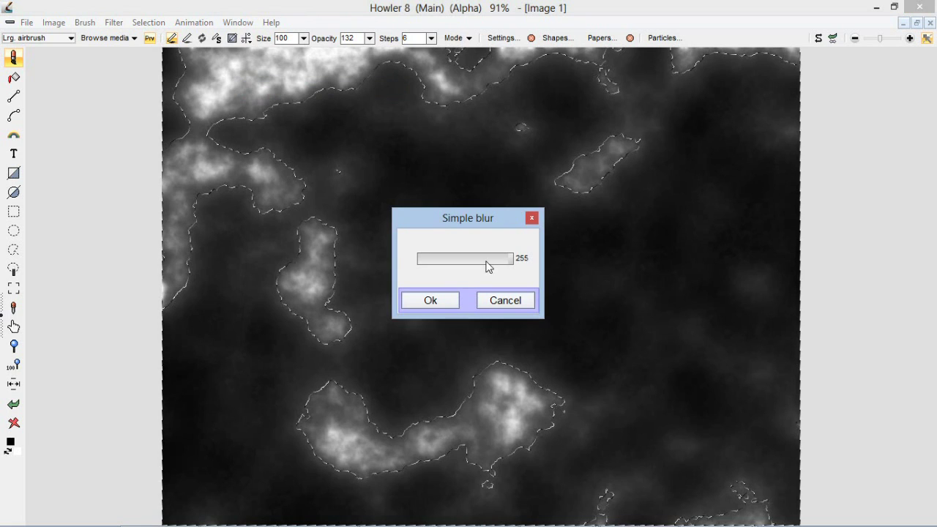
{"action": "left_click", "coordinate": [446, 301]}
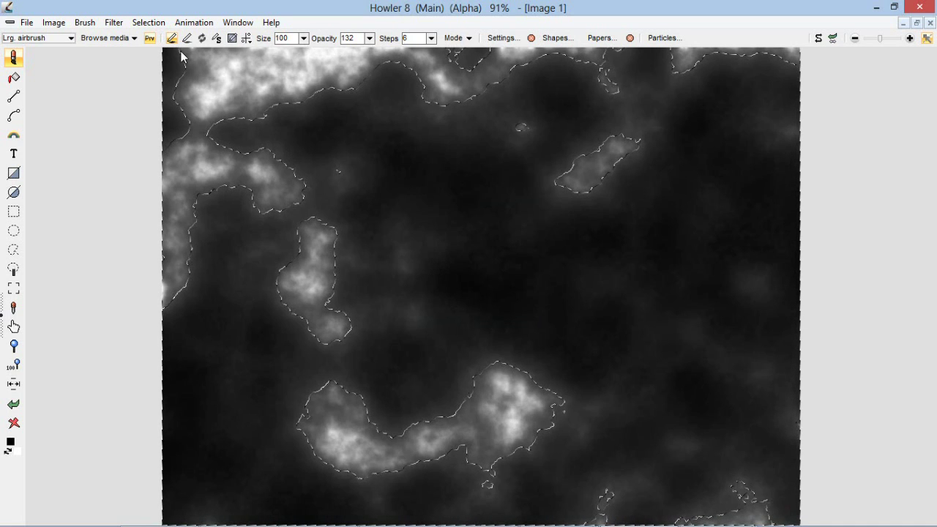
{"action": "left_click", "coordinate": [111, 23]}
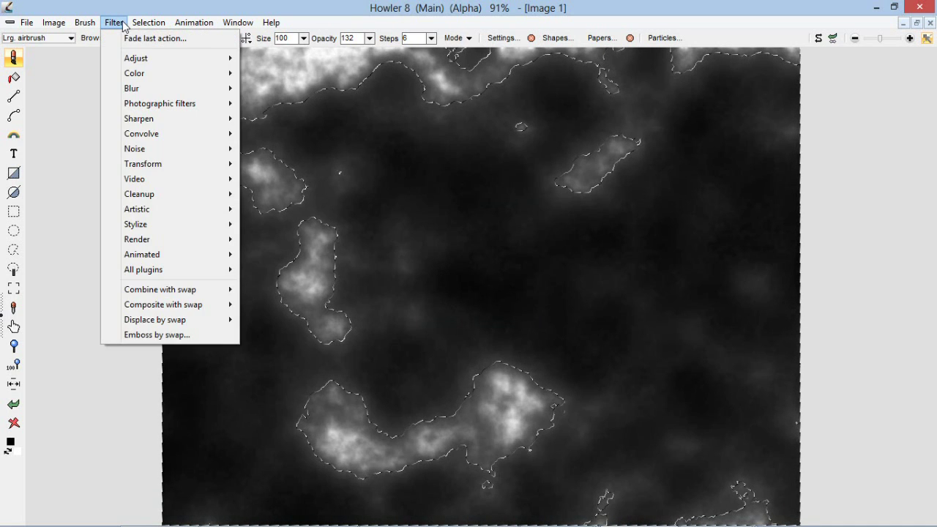
{"action": "left_click", "coordinate": [162, 34]}
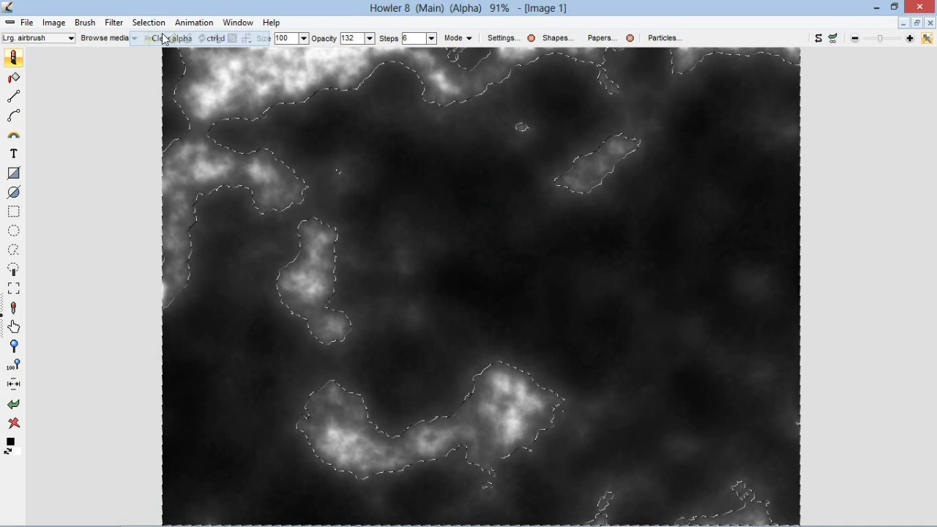
- Preview the height texture as terrain in the 3D Designer without applying it, and check the swap image used as its color source
{"action": "left_click", "coordinate": [113, 22]}
{"action": "mouse_move", "coordinate": [163, 168]}
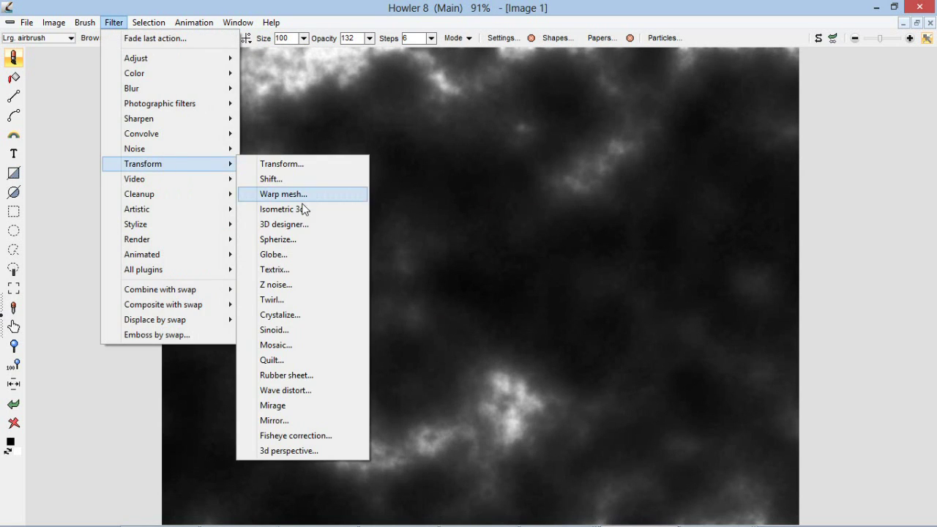
{"action": "left_click", "coordinate": [299, 224]}
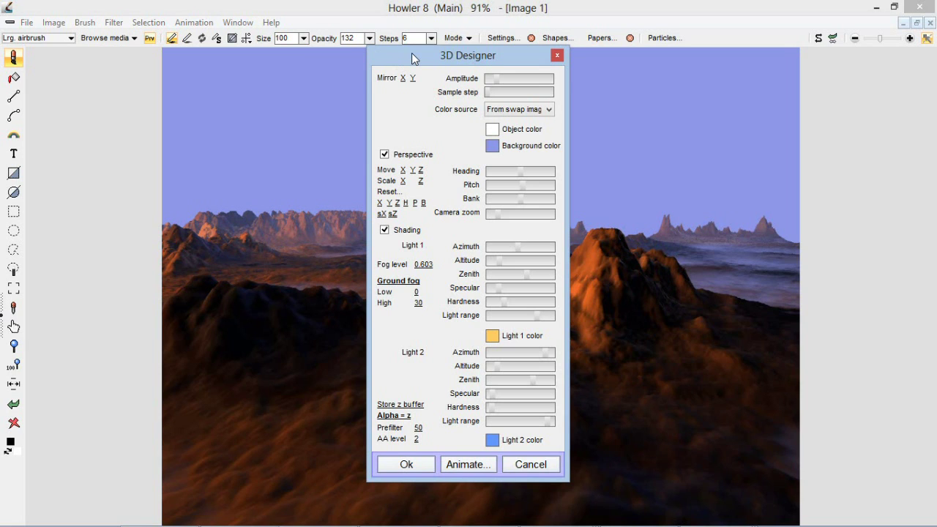
{"action": "left_click_drag", "start_coordinate": [412, 53], "coordinate": [79, 65]}
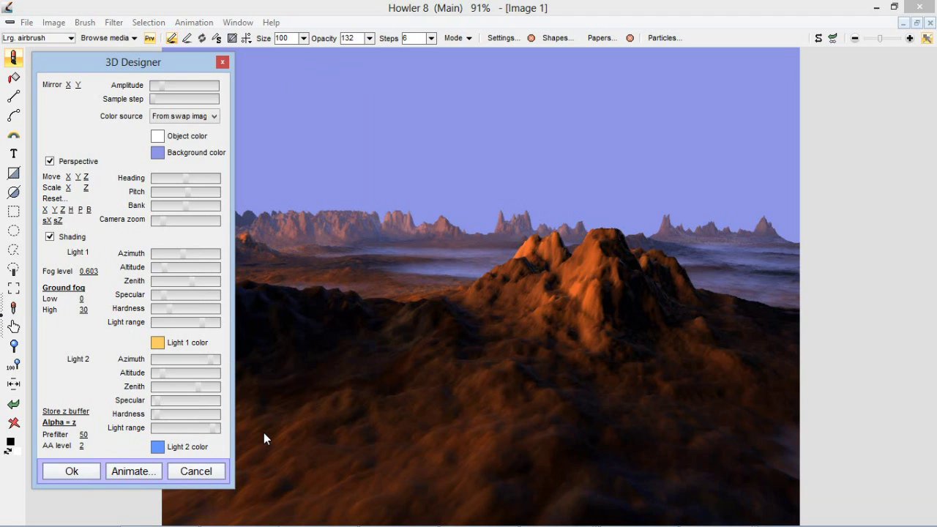
{"action": "left_click", "coordinate": [200, 471]}
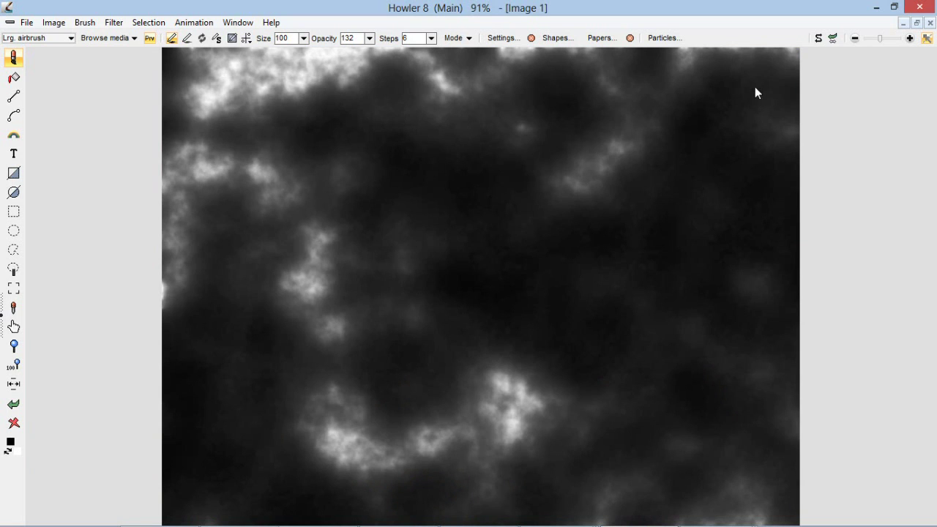
{"action": "left_click", "coordinate": [819, 39]}
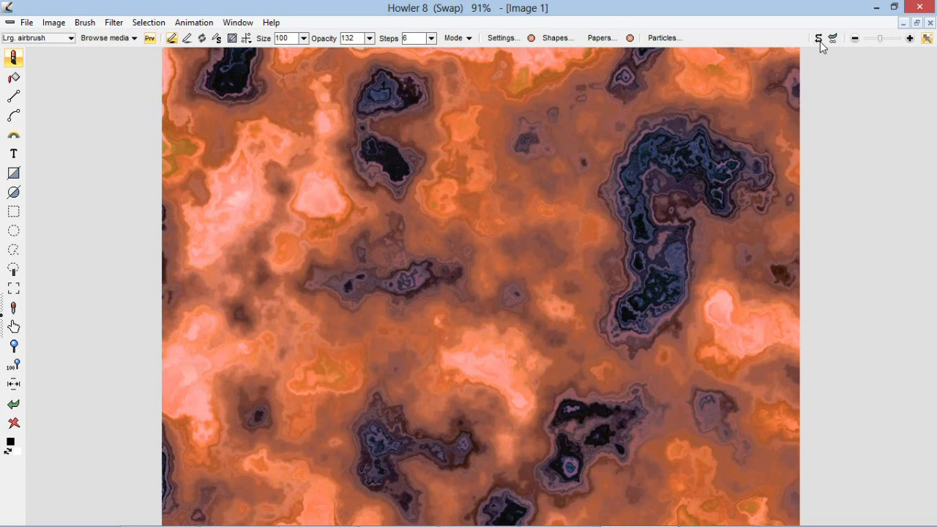
{"action": "left_click", "coordinate": [820, 41]}
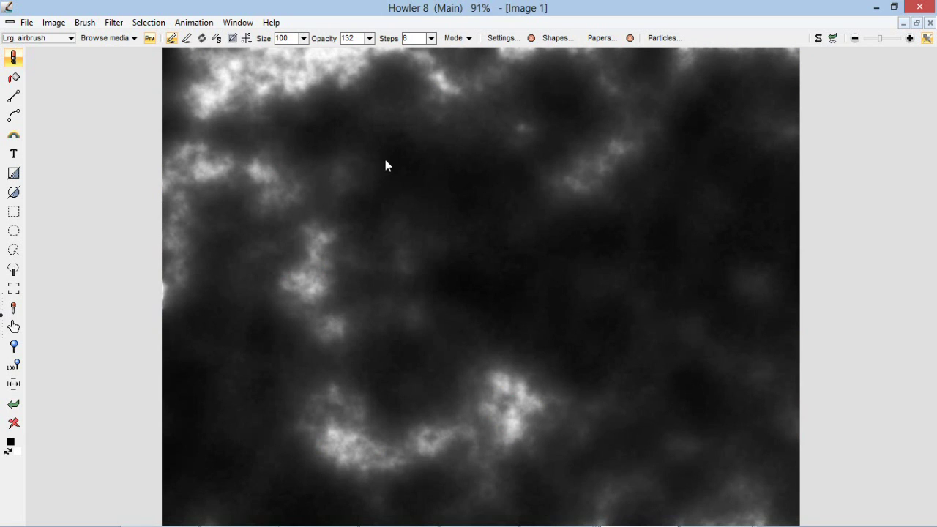
- Select the shadow areas of the main height image and fill the same areas of the swap image with the stone pattern
{"action": "left_click", "coordinate": [150, 23]}
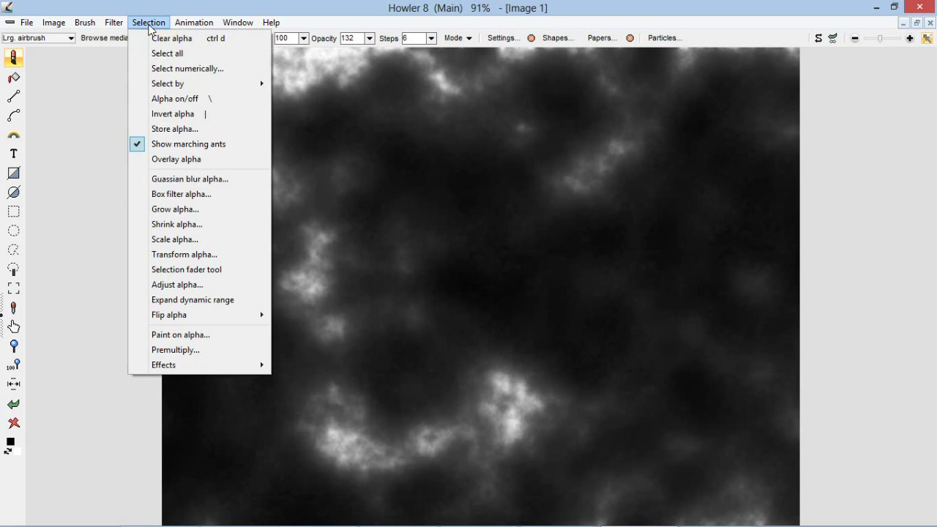
{"action": "mouse_move", "coordinate": [187, 89]}
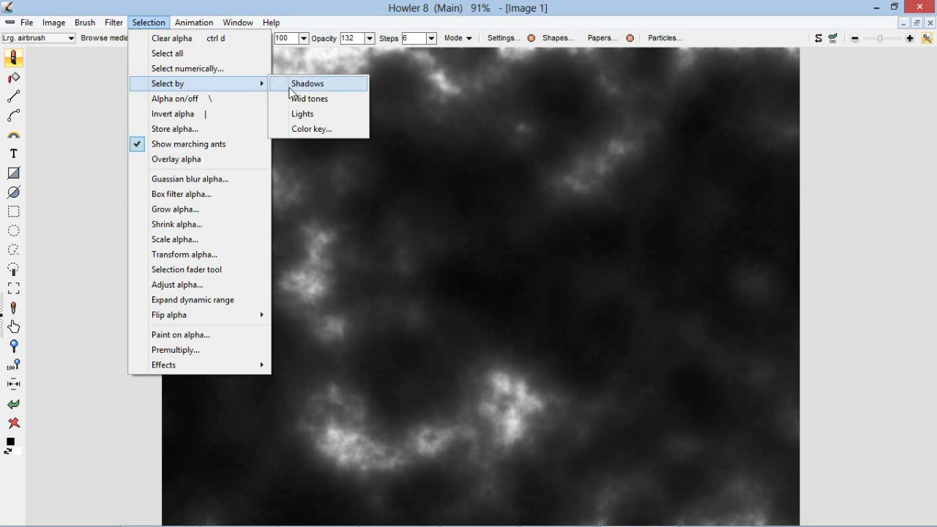
{"action": "left_click", "coordinate": [307, 84]}
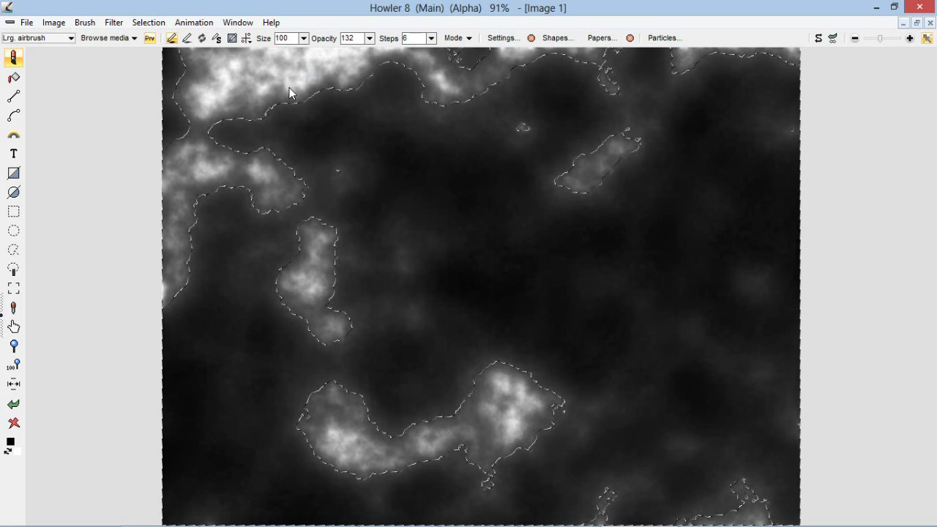
{"action": "left_click", "coordinate": [818, 39]}
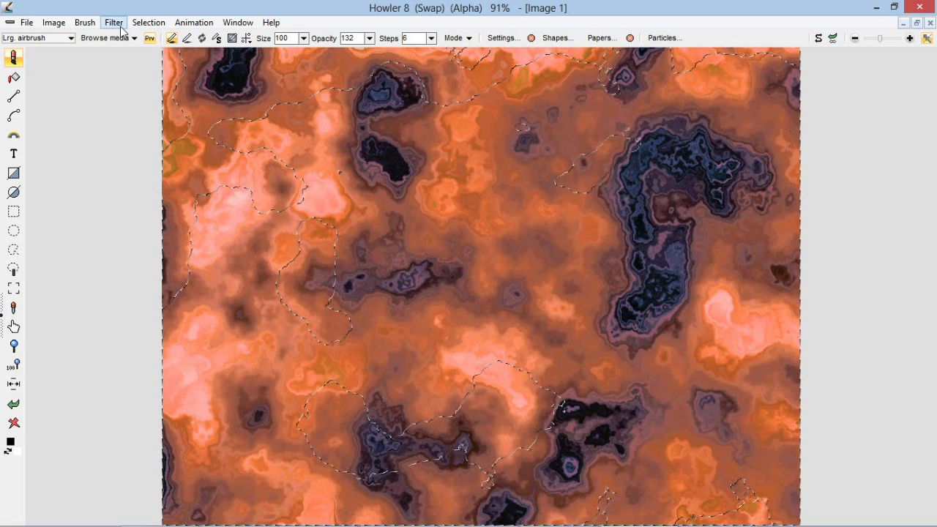
{"action": "left_click", "coordinate": [54, 22]}
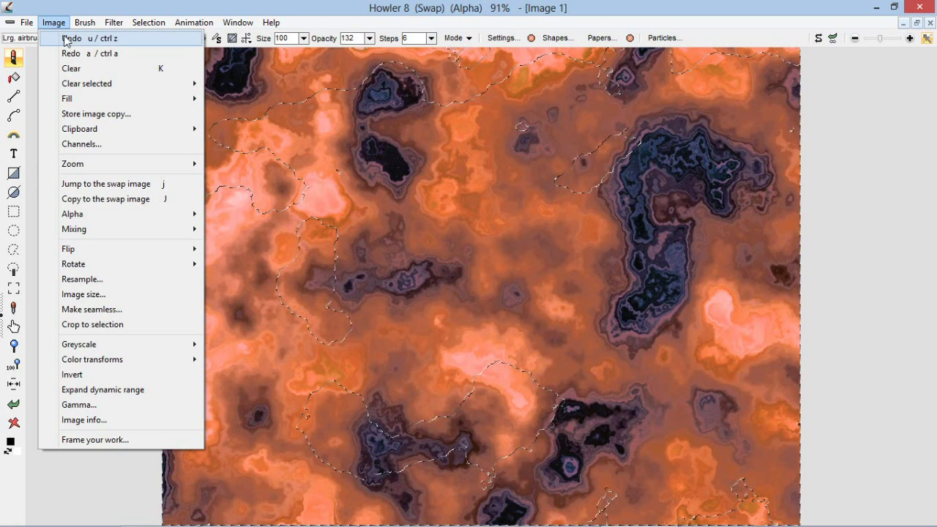
{"action": "mouse_move", "coordinate": [113, 100]}
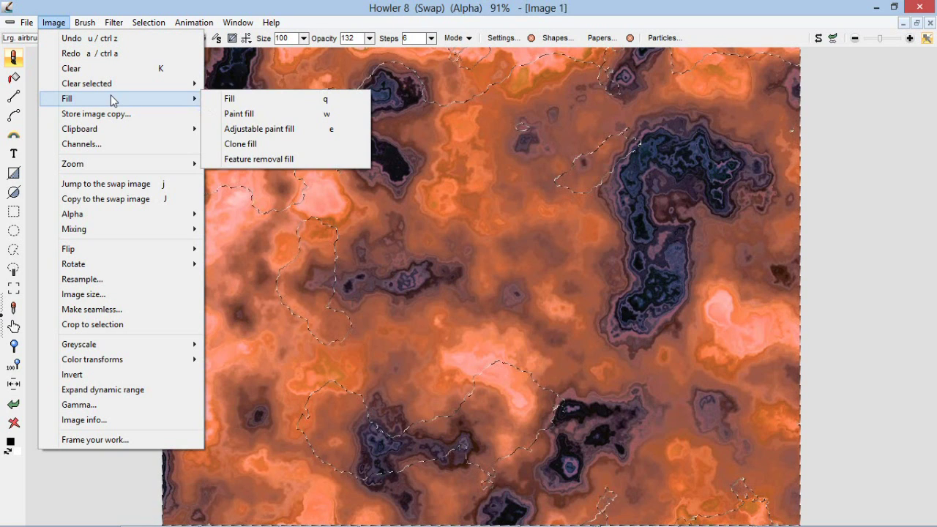
{"action": "left_click", "coordinate": [213, 100]}
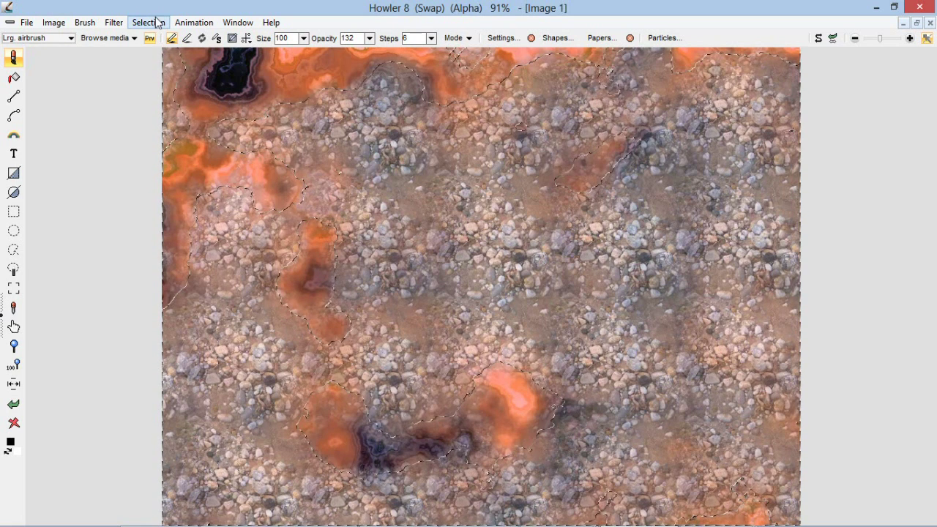
- Fade the stone pattern fill on the swap image with a fade value of 65
{"action": "left_click", "coordinate": [112, 24]}
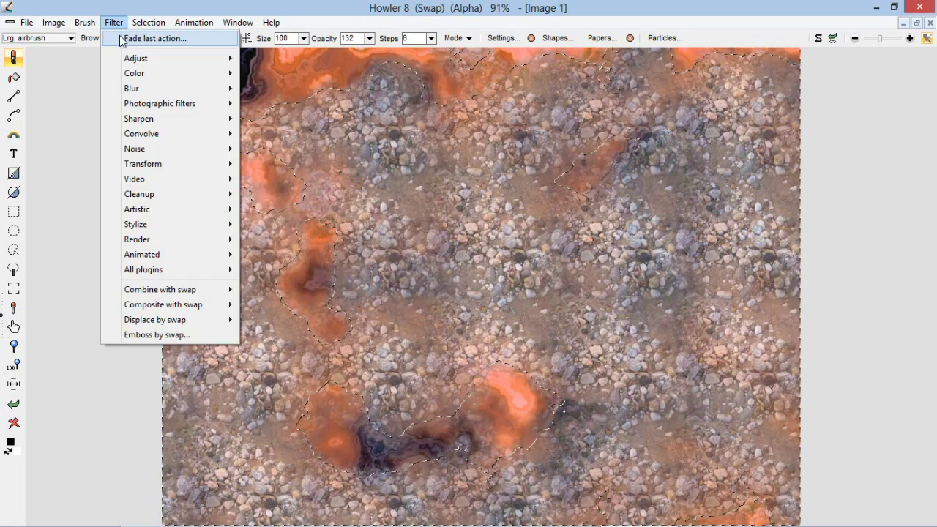
{"action": "left_click", "coordinate": [119, 38]}
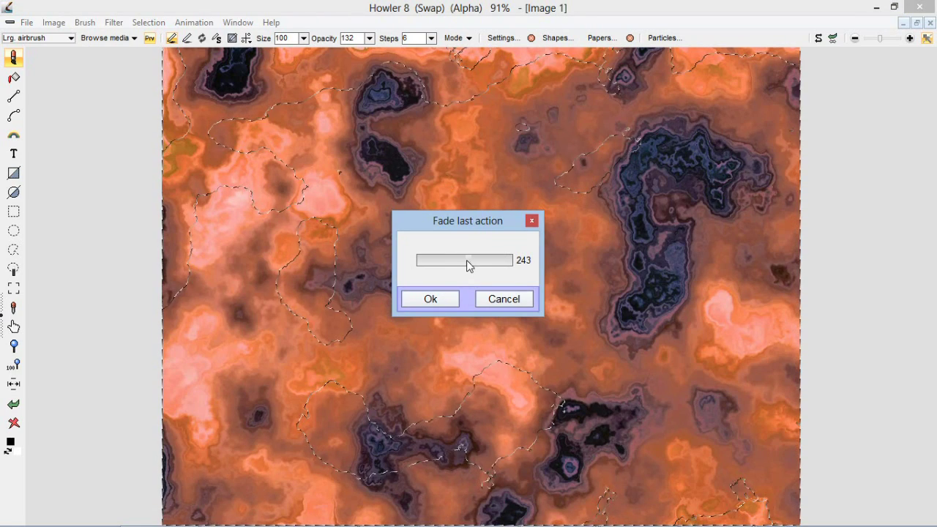
{"action": "left_click_drag", "start_coordinate": [466, 261], "coordinate": [446, 260]}
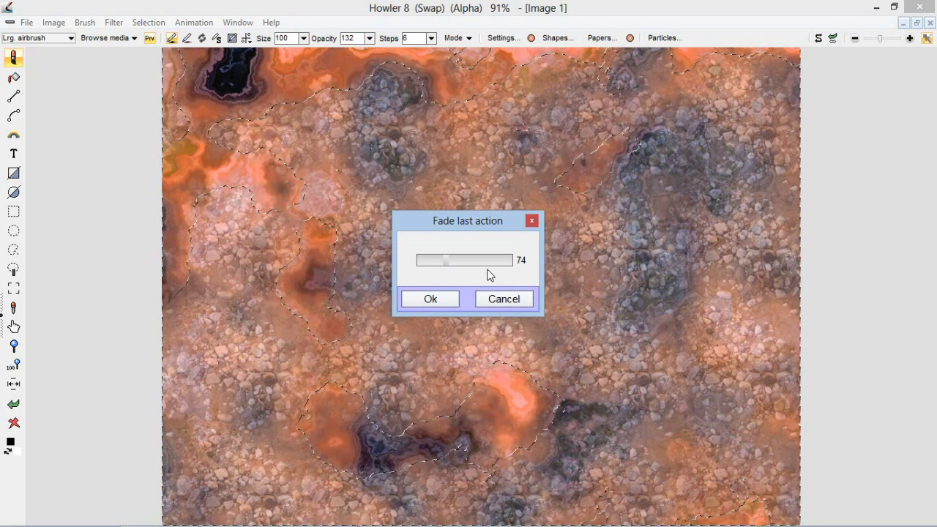
{"action": "left_click", "coordinate": [477, 261]}
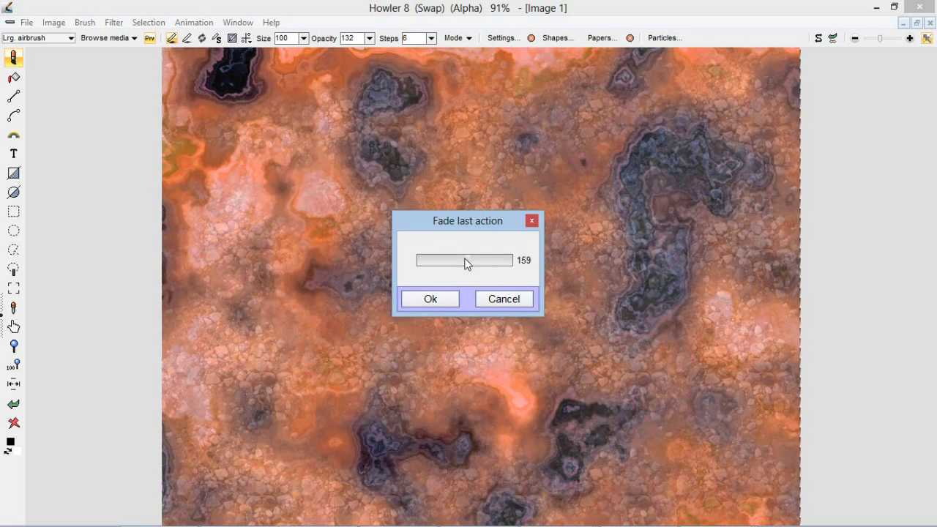
{"action": "left_click", "coordinate": [443, 260]}
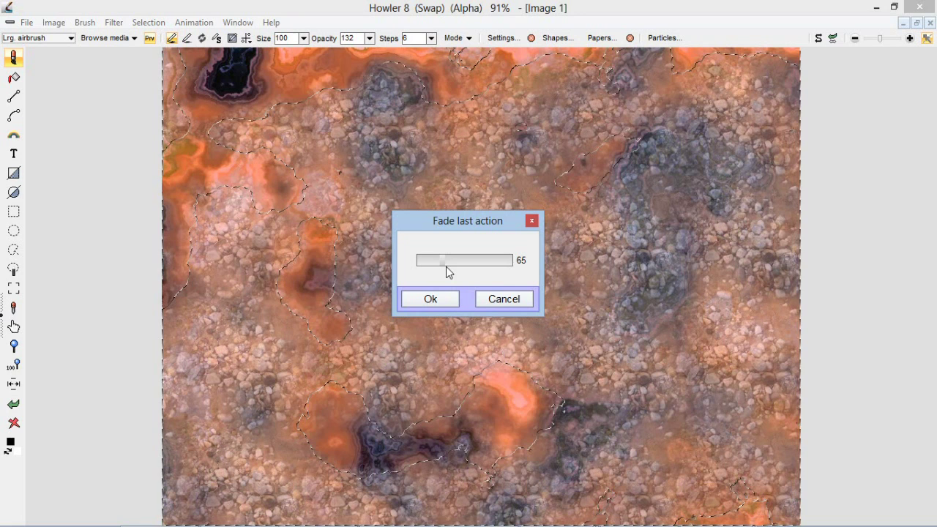
{"action": "left_click", "coordinate": [433, 299]}
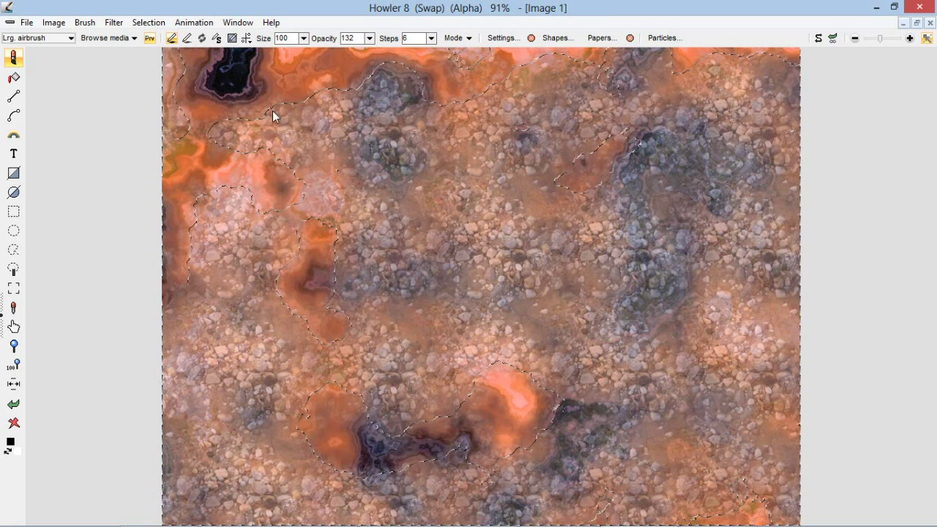
- Reset the additive color adjustment, apply Blue+ -64 to the selected stone areas of the swap image, and clear the selection
{"action": "left_click", "coordinate": [114, 22]}
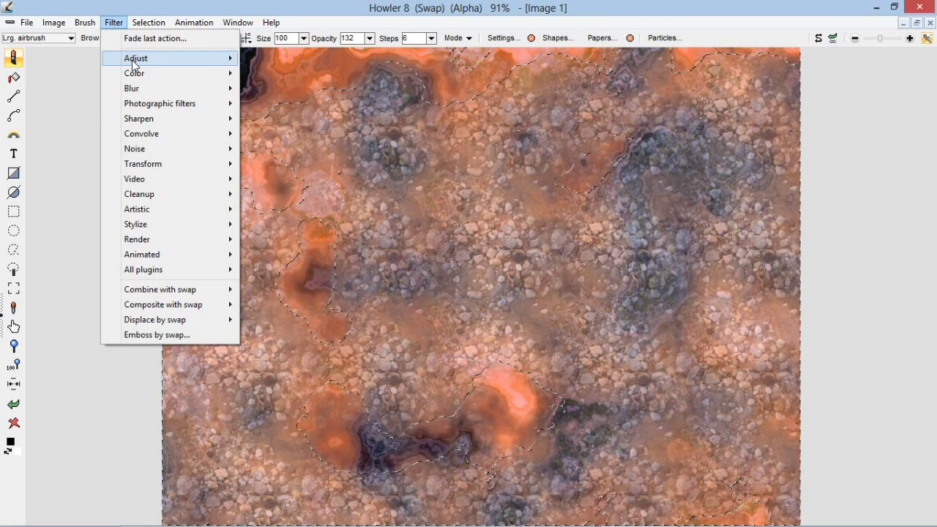
{"action": "mouse_move", "coordinate": [134, 64]}
{"action": "left_click", "coordinate": [271, 57]}
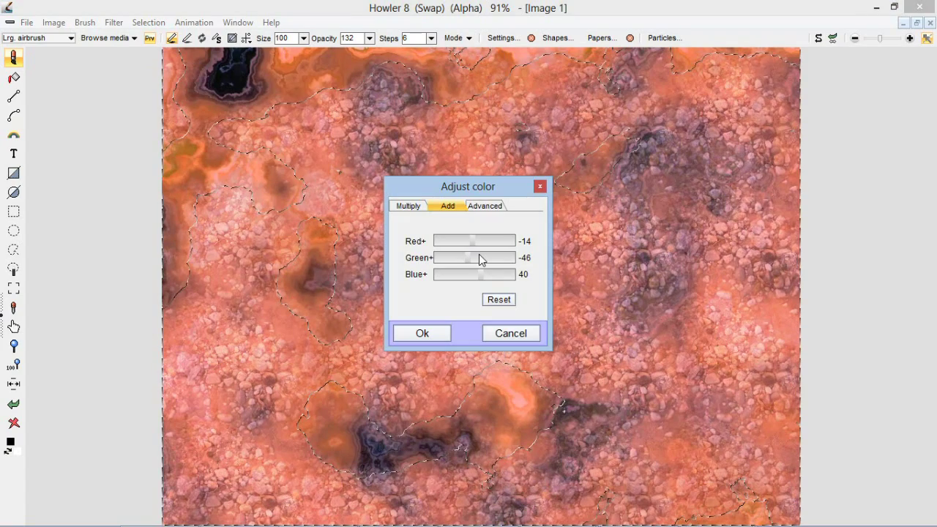
{"action": "left_click", "coordinate": [499, 299]}
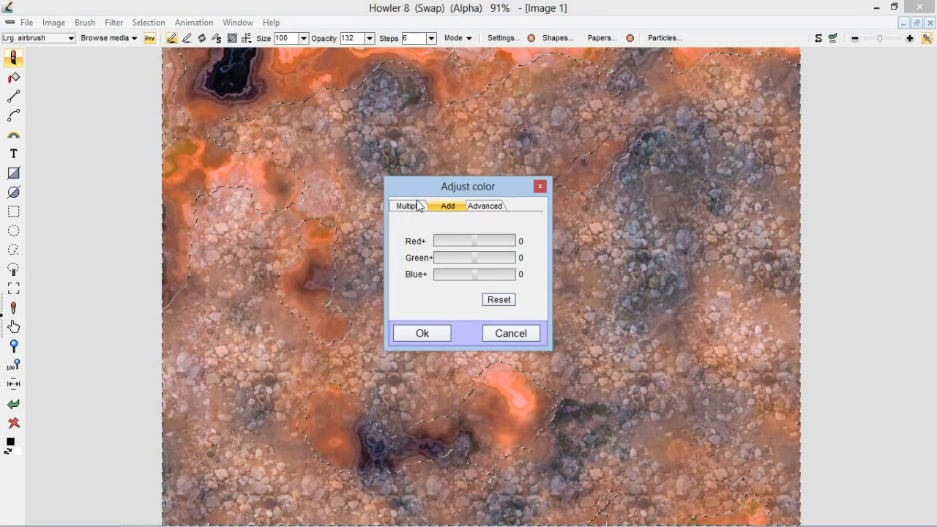
{"action": "left_click_drag", "start_coordinate": [468, 273], "coordinate": [463, 274]}
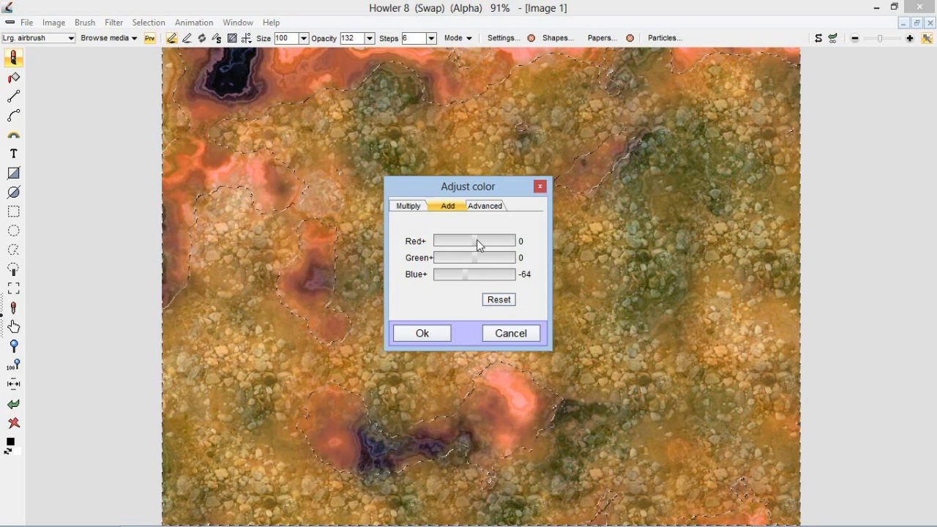
{"action": "left_click", "coordinate": [433, 338]}
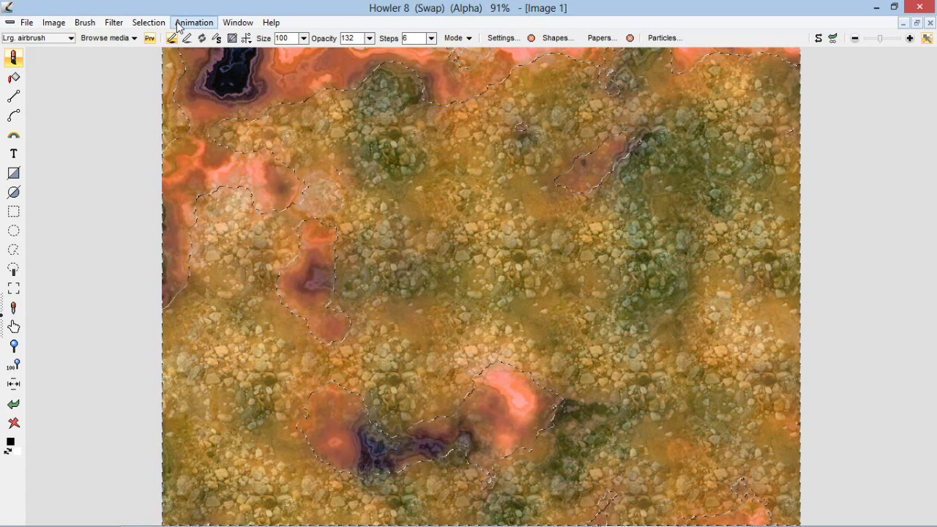
{"action": "left_click", "coordinate": [149, 22]}
{"action": "left_click", "coordinate": [167, 37]}
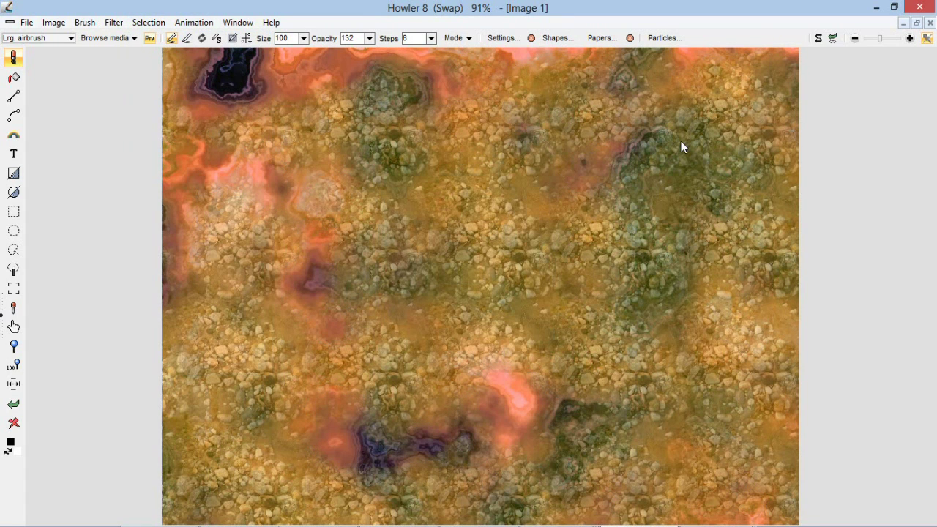
- Compare the main height image with the stone-textured swap image by switching between them, ending on the swap image
{"action": "left_click", "coordinate": [818, 43]}
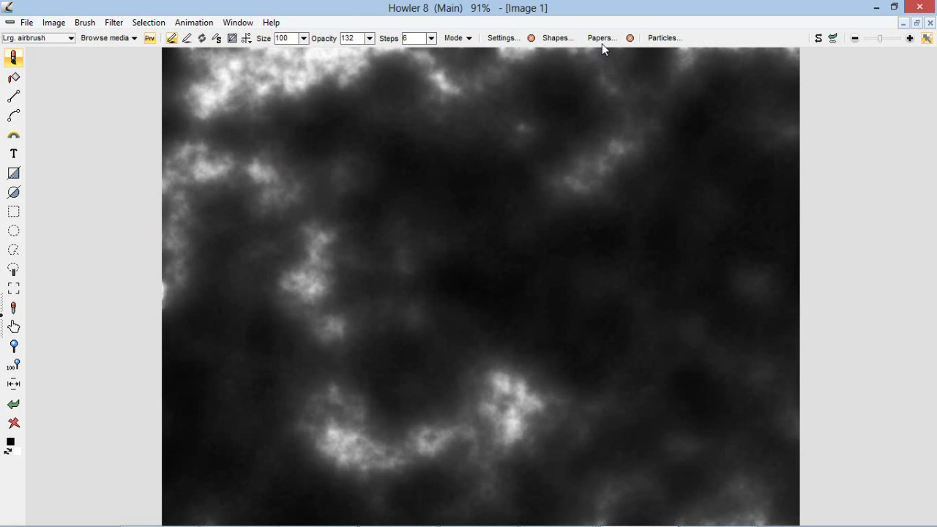
{"action": "left_click", "coordinate": [817, 39]}
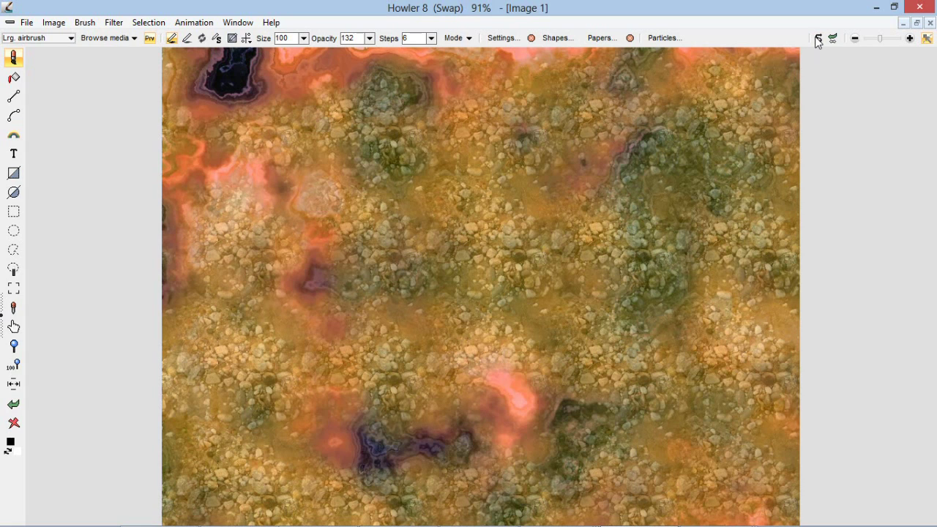
{"action": "left_click", "coordinate": [818, 40]}
{"action": "left_click", "coordinate": [818, 40]}
{"action": "left_click", "coordinate": [818, 41]}
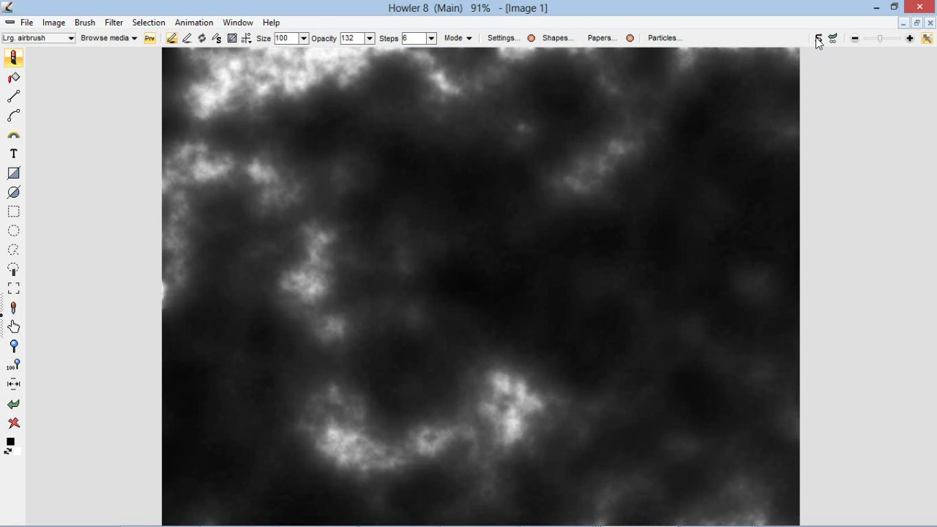
{"action": "left_click", "coordinate": [818, 40]}
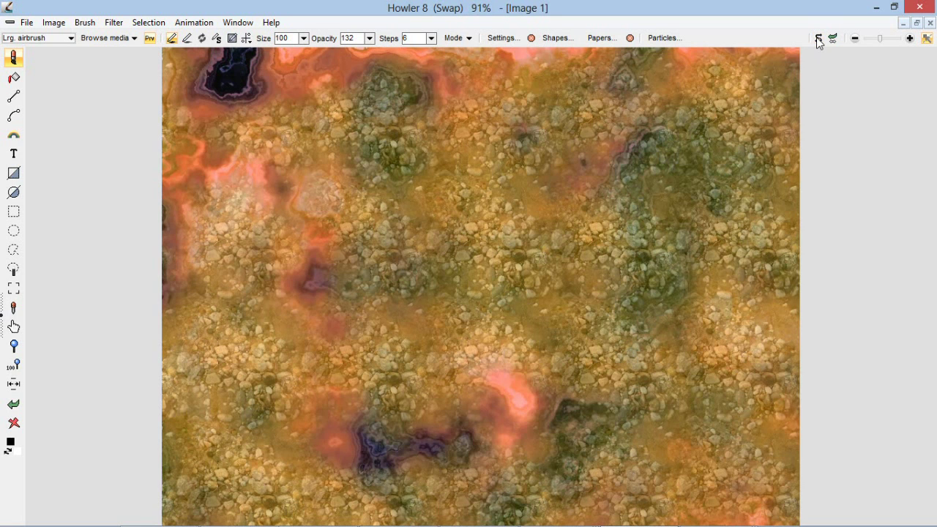
- Render the main height image as a terrain with 3D Designer, coloring it from the swap image, and clear the alpha selection
{"action": "left_click", "coordinate": [818, 40]}
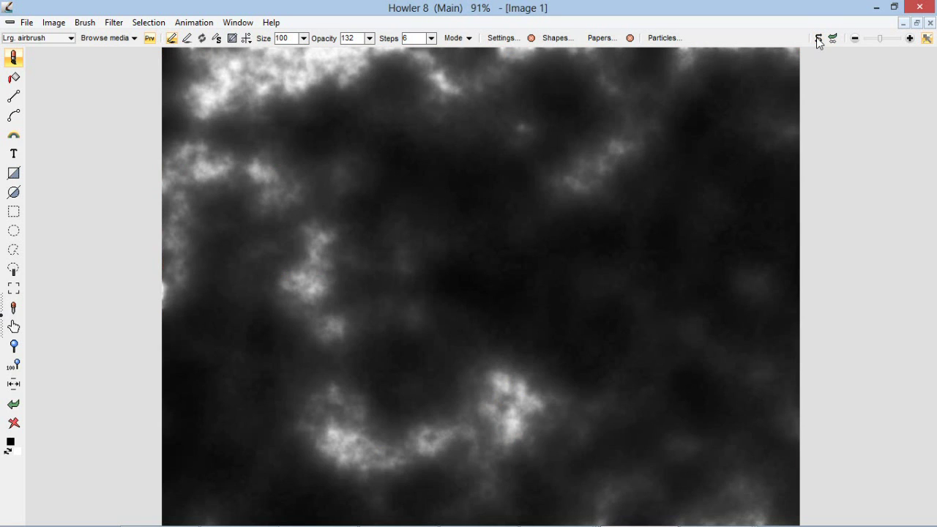
{"action": "left_click", "coordinate": [116, 25]}
{"action": "left_click", "coordinate": [174, 164]}
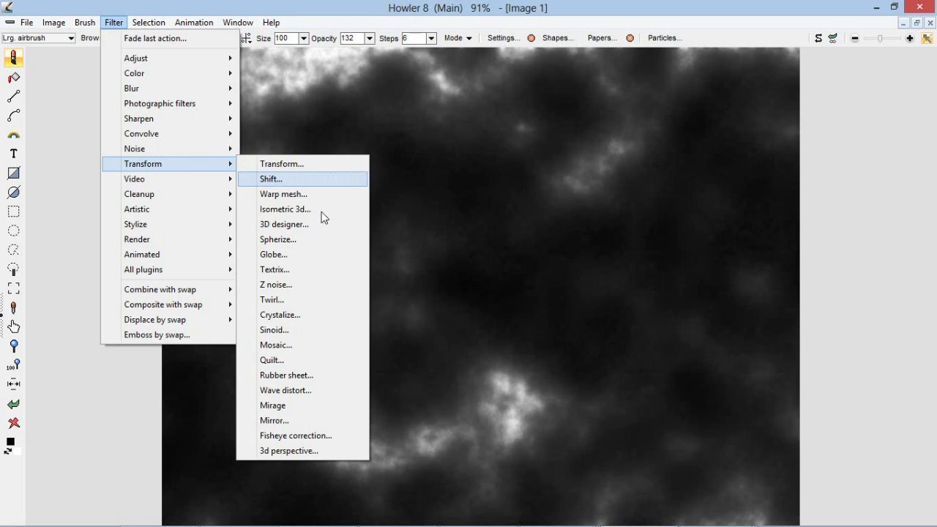
{"action": "left_click", "coordinate": [327, 231]}
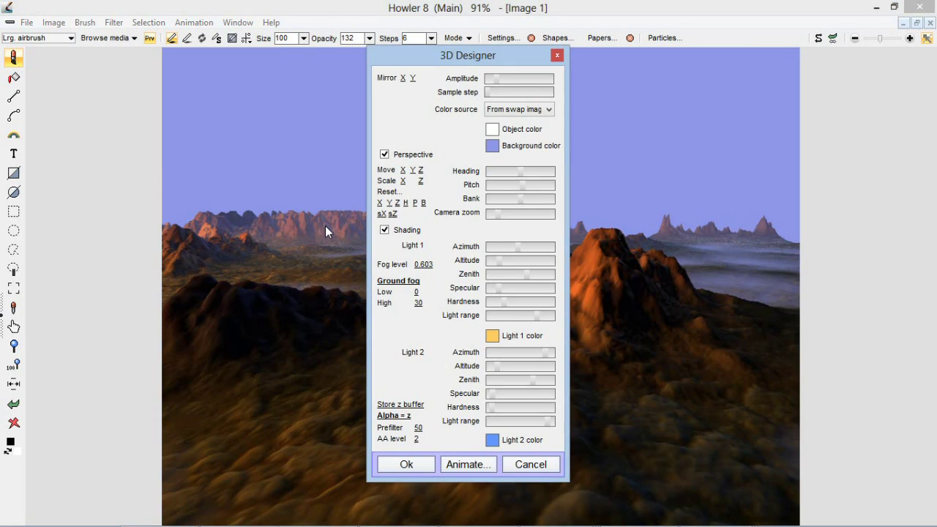
{"action": "left_click_drag", "start_coordinate": [509, 60], "coordinate": [111, 56]}
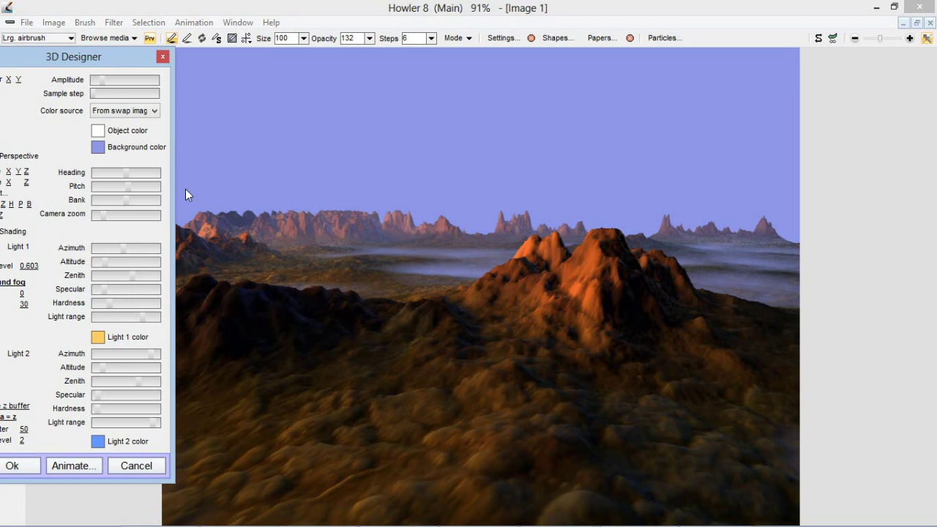
{"action": "left_click_drag", "start_coordinate": [97, 63], "coordinate": [182, 66]}
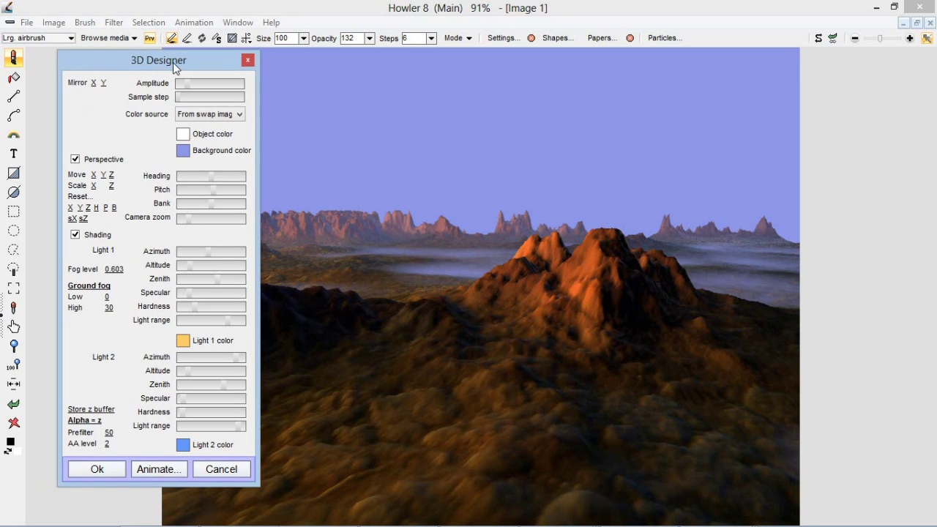
{"action": "left_click", "coordinate": [96, 471]}
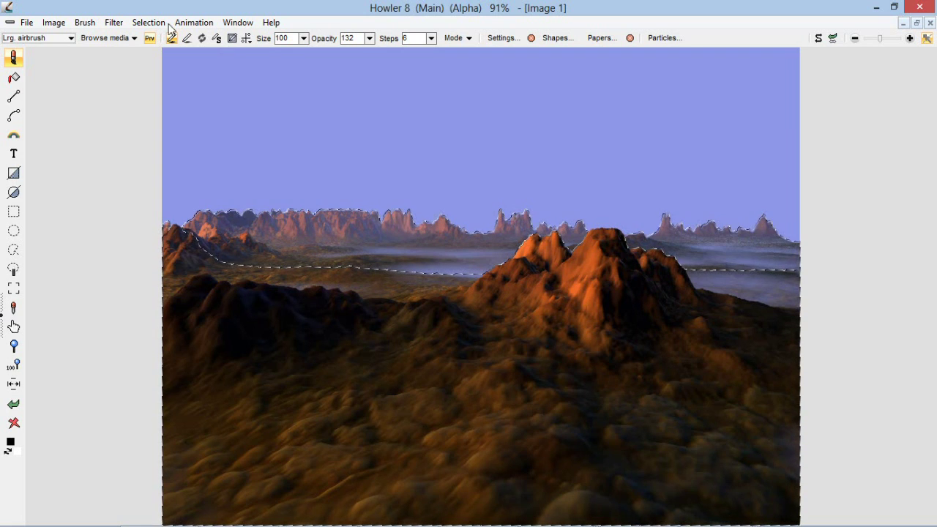
{"action": "left_click", "coordinate": [149, 22]}
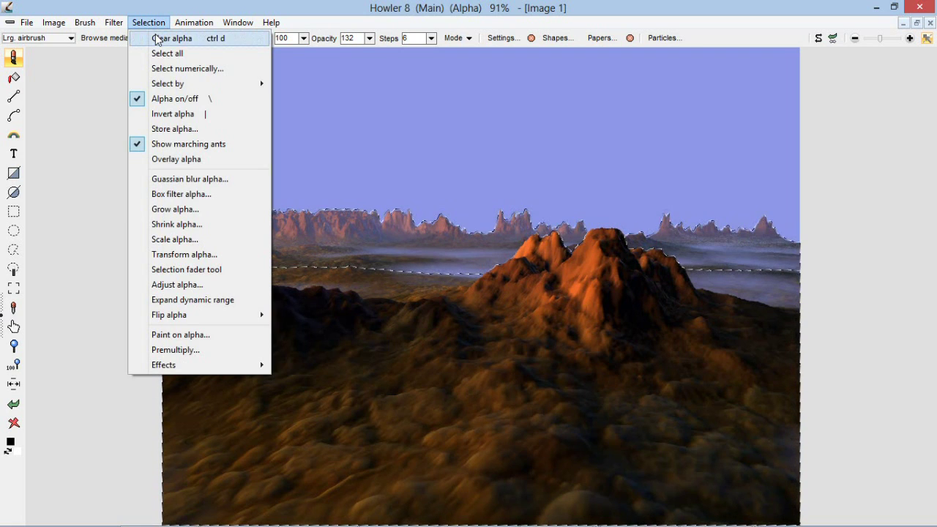
{"action": "left_click", "coordinate": [154, 38]}
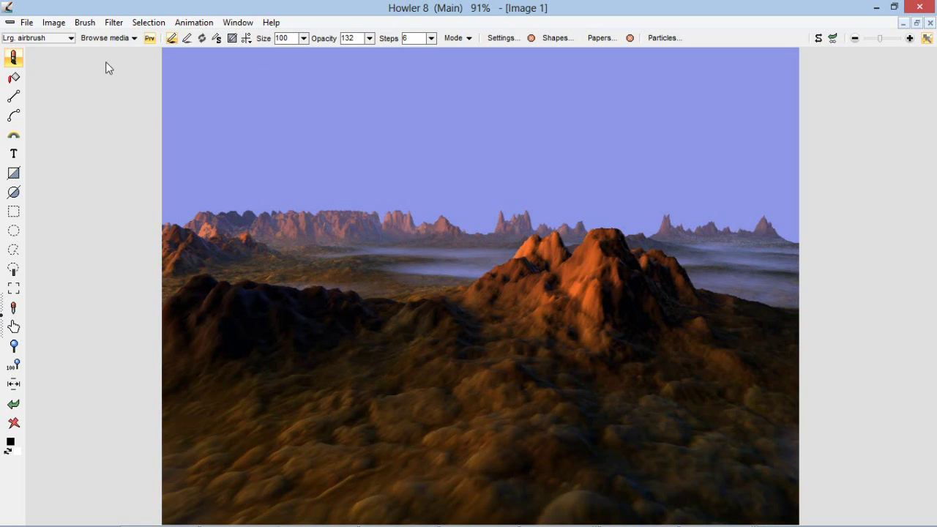
- Apply Soft contrast improvement to the rendered landscape with a level below half and slightly increased softness
{"action": "left_click", "coordinate": [113, 24]}
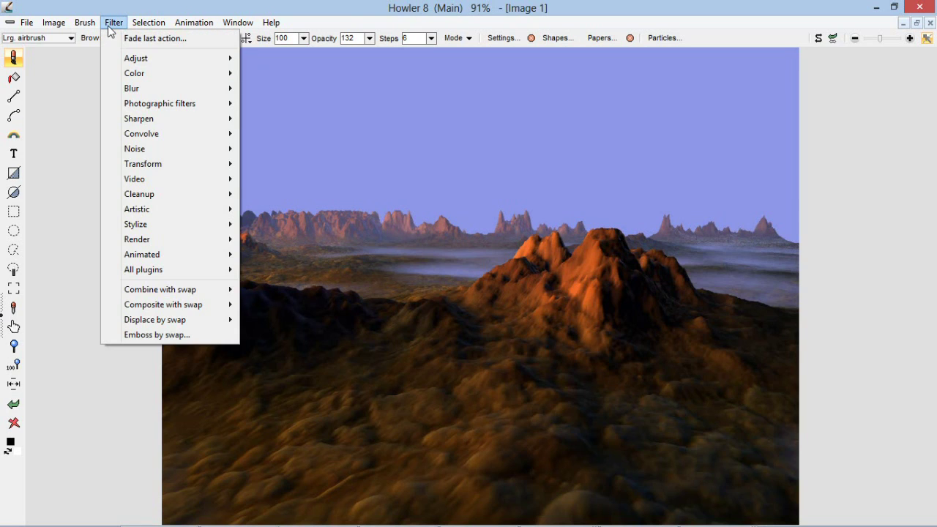
{"action": "mouse_move", "coordinate": [141, 106]}
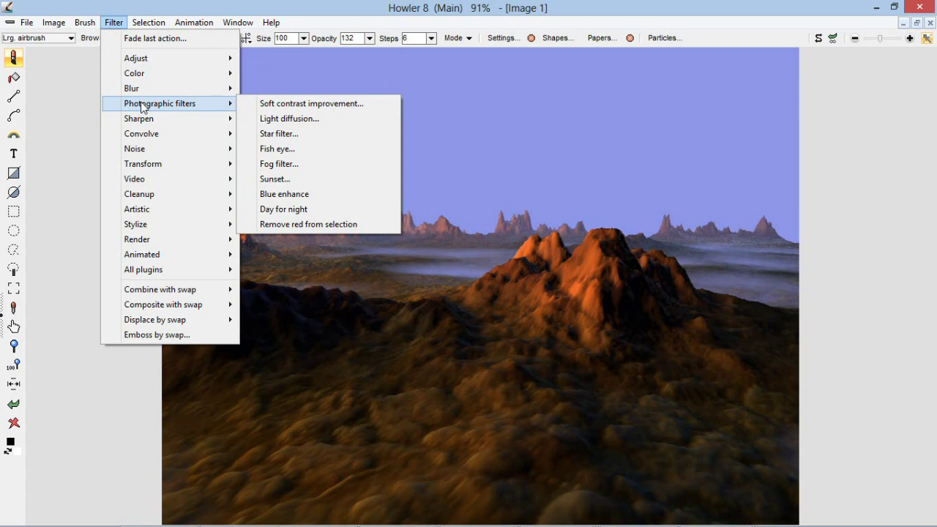
{"action": "left_click", "coordinate": [268, 107]}
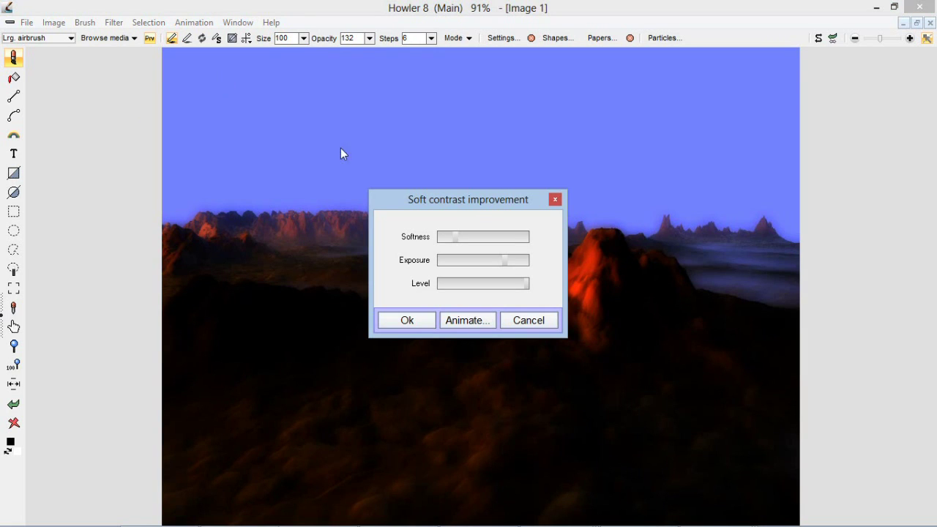
{"action": "left_click_drag", "start_coordinate": [408, 198], "coordinate": [217, 75]}
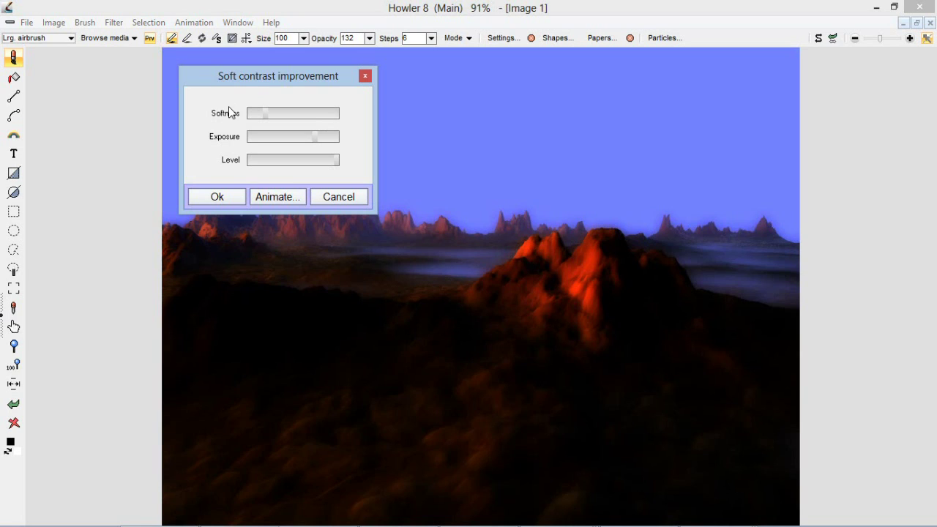
{"action": "left_click_drag", "start_coordinate": [251, 82], "coordinate": [273, 33]}
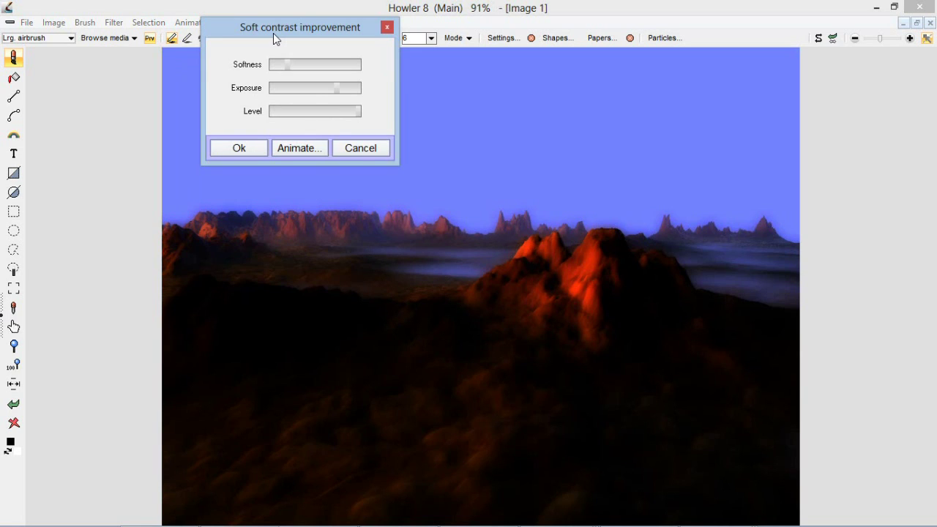
{"action": "left_click", "coordinate": [327, 112]}
{"action": "left_click", "coordinate": [303, 117]}
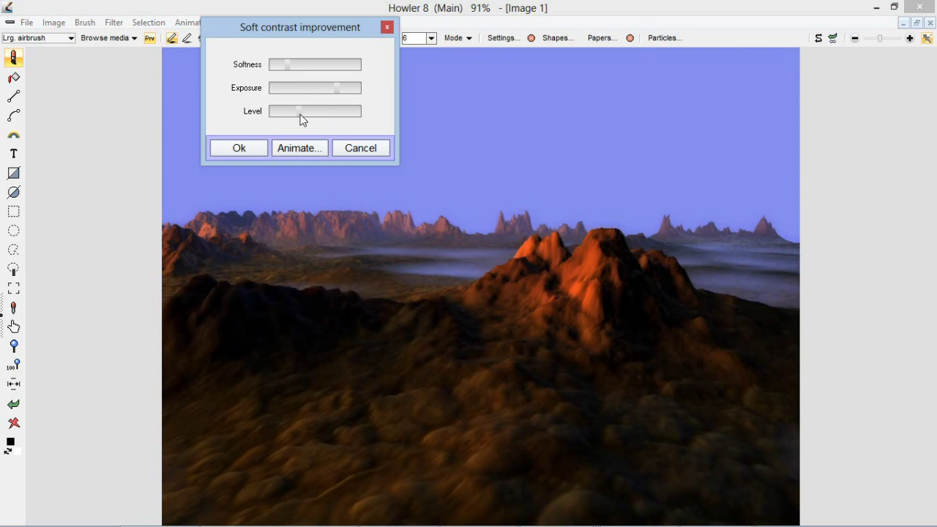
{"action": "left_click_drag", "start_coordinate": [299, 117], "coordinate": [314, 116]}
{"action": "left_click_drag", "start_coordinate": [286, 68], "coordinate": [291, 70]}
{"action": "left_click", "coordinate": [249, 149]}
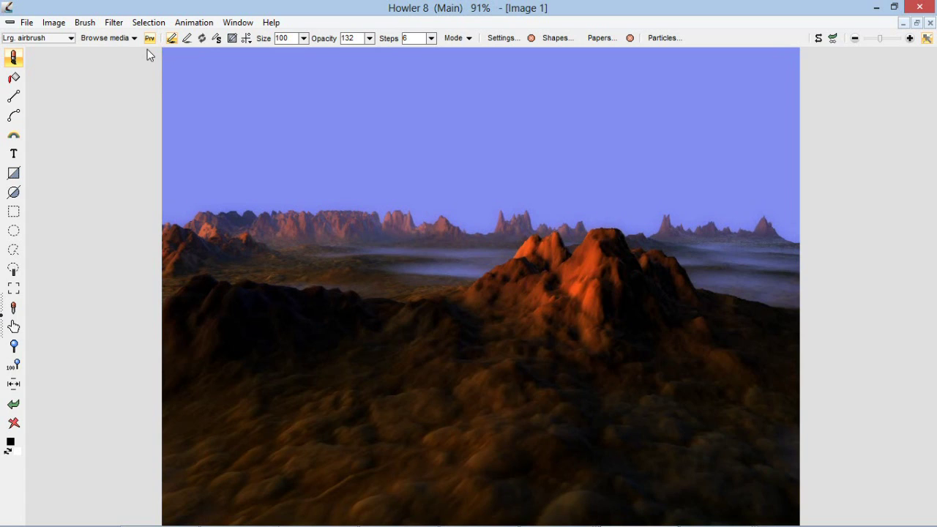
{"action": "left_click", "coordinate": [118, 24]}
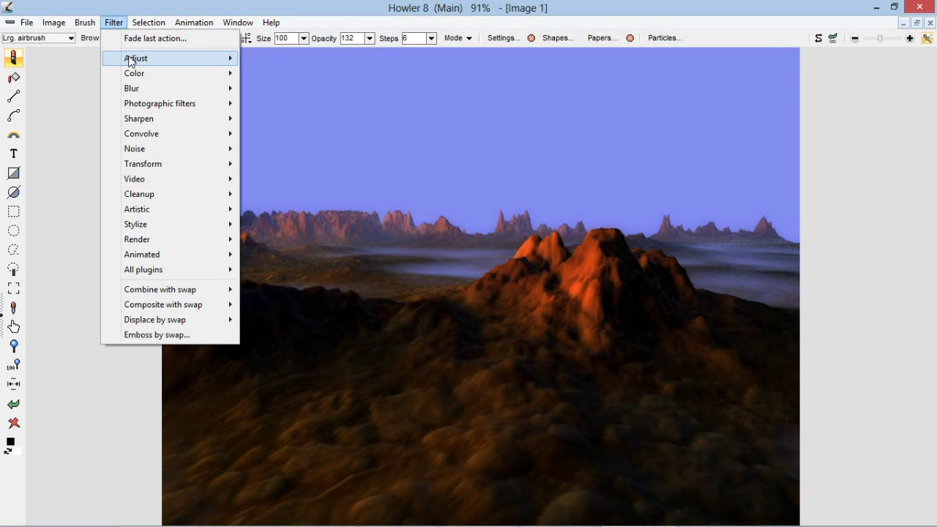
{"action": "mouse_move", "coordinate": [131, 59]}
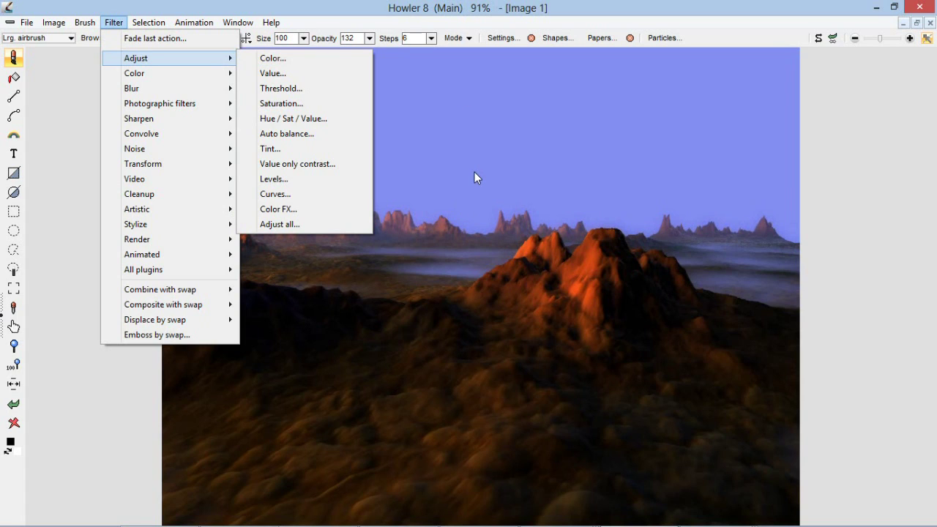
{"action": "mouse_move", "coordinate": [146, 27]}
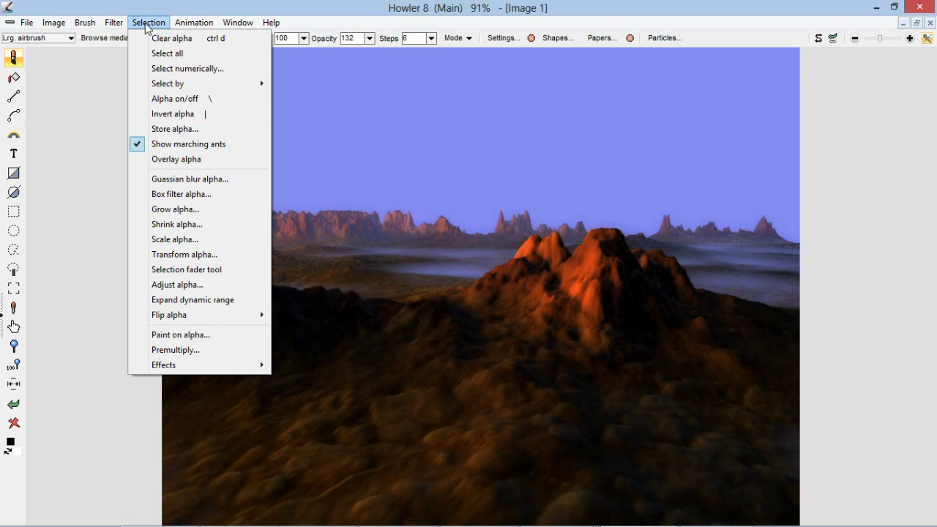
{"action": "left_click", "coordinate": [212, 2]}
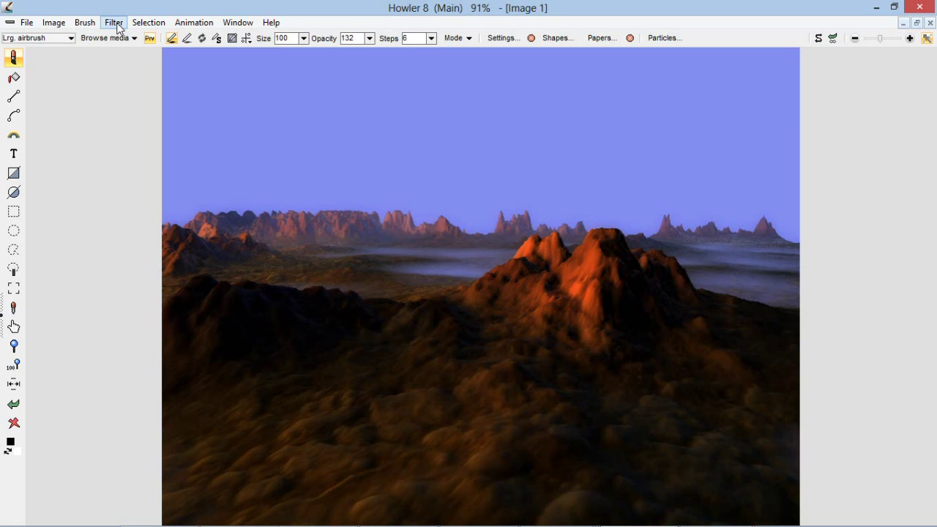
- Create a gradual vertical selection with the Selection fader, running from the foreground at the image's lower edge up into the sky
{"action": "left_click", "coordinate": [146, 22]}
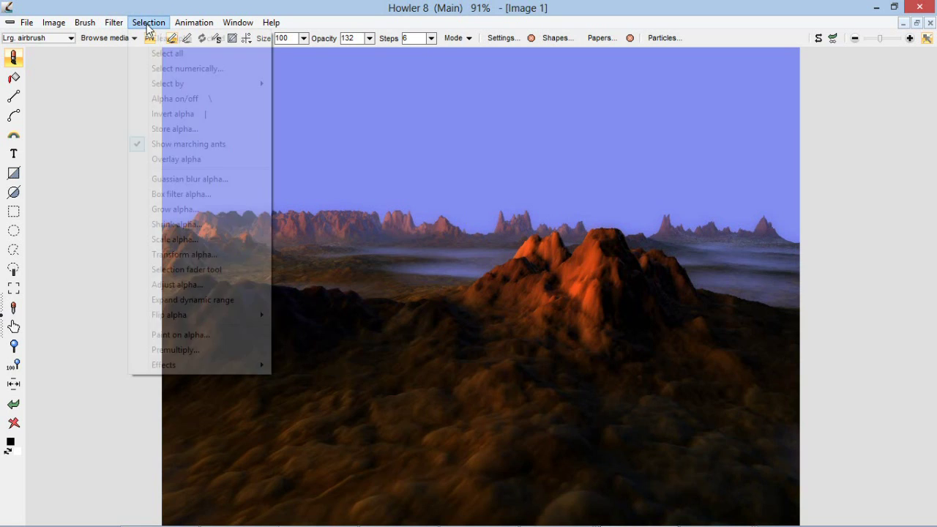
{"action": "left_click", "coordinate": [220, 269]}
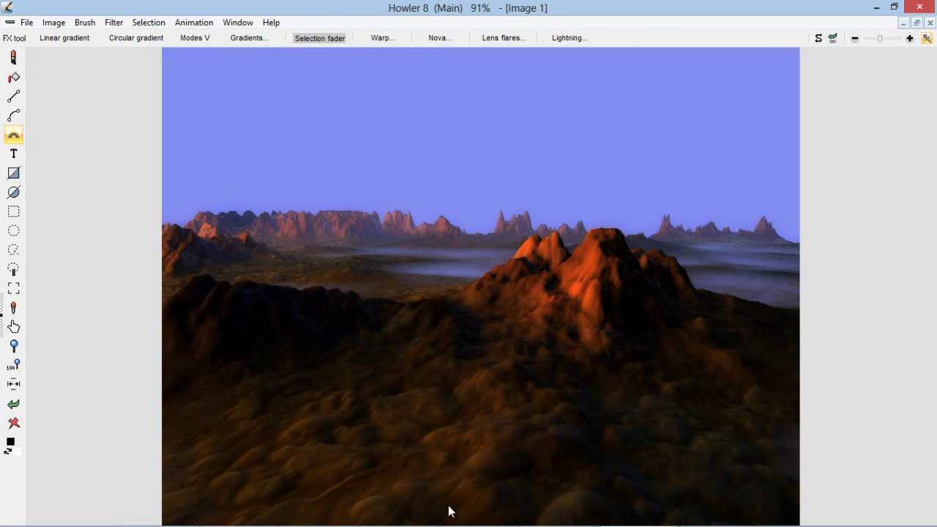
{"action": "left_click_drag", "start_coordinate": [449, 506], "coordinate": [446, 344]}
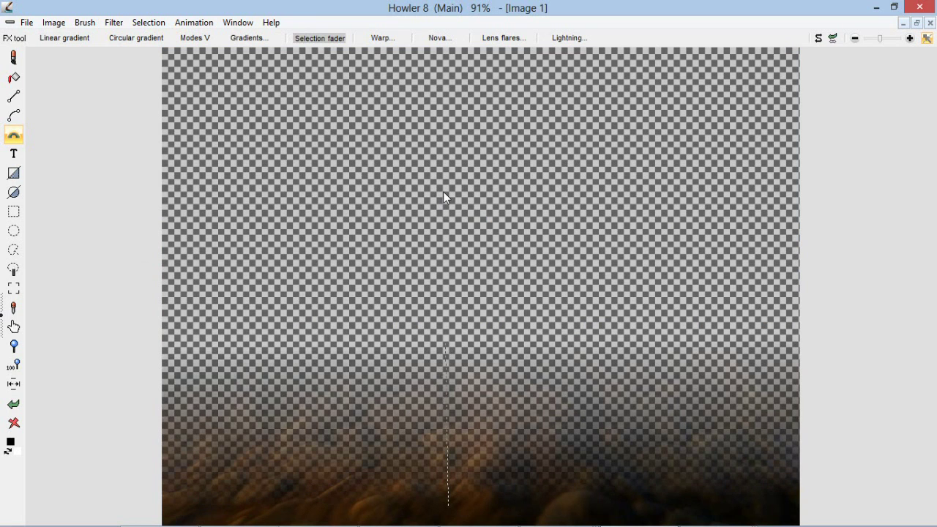
{"action": "left_click_drag", "start_coordinate": [444, 193], "coordinate": [436, 76]}
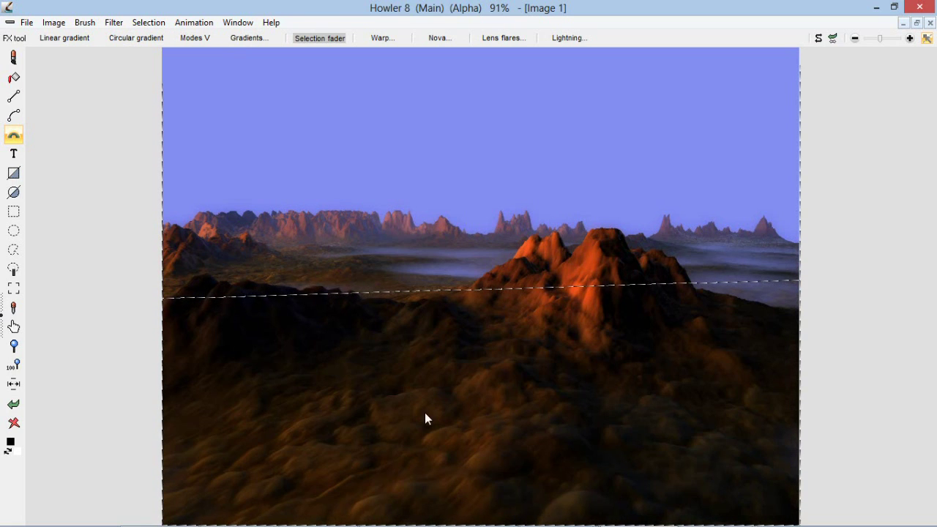
- Apply Auto balance with the White balance operation to the faded selection, placing the function window over the large mountain's shaded slope
{"action": "left_click", "coordinate": [115, 27]}
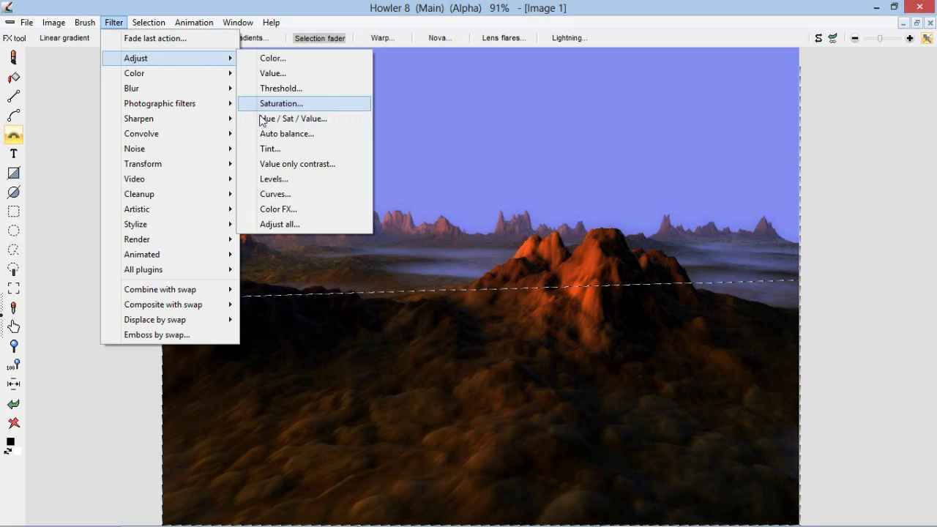
{"action": "left_click", "coordinate": [266, 134]}
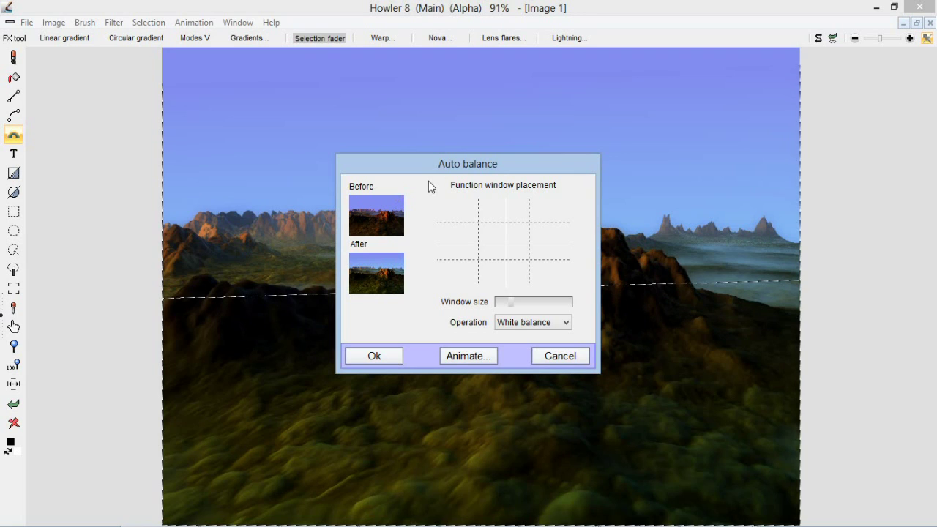
{"action": "left_click_drag", "start_coordinate": [437, 171], "coordinate": [154, 71]}
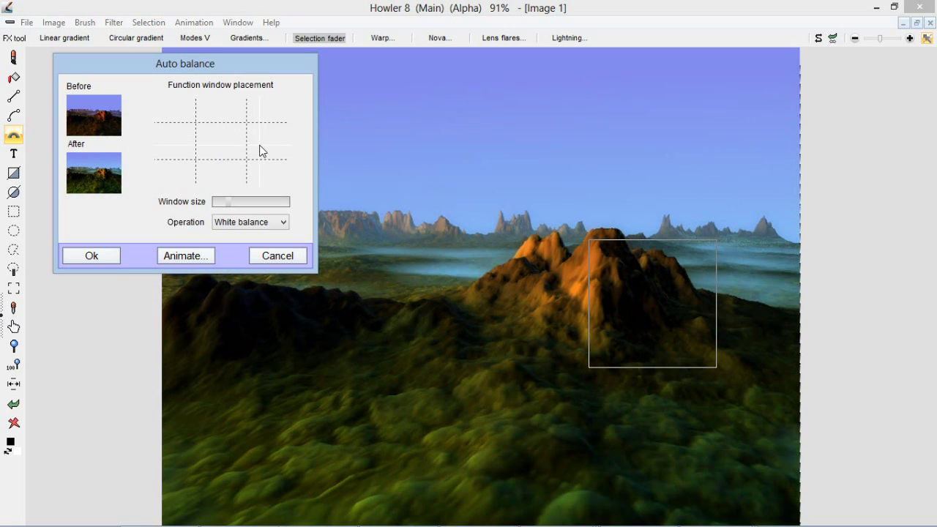
{"action": "left_click", "coordinate": [95, 251]}
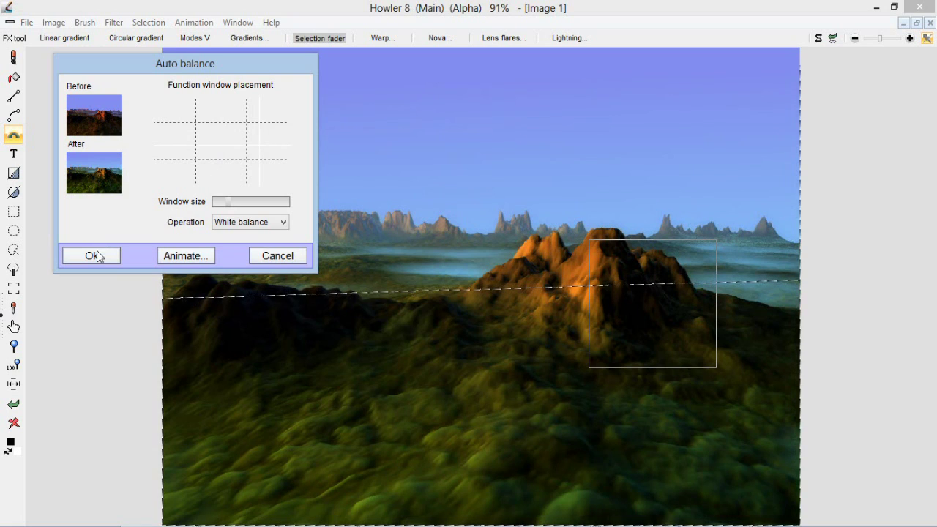
- Fade the white balance on the landscape with a fade value of 139
{"action": "left_click", "coordinate": [113, 23]}
{"action": "left_click", "coordinate": [120, 40]}
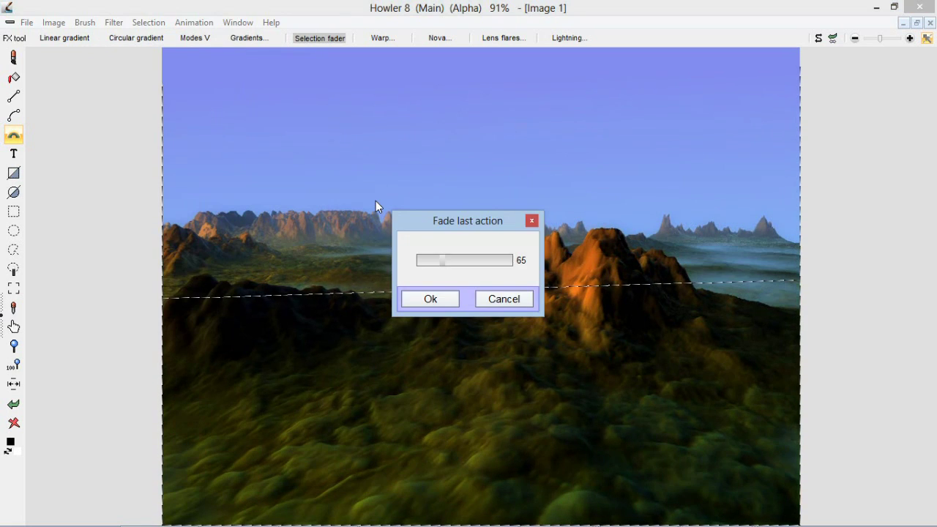
{"action": "mouse_move", "coordinate": [455, 261]}
{"action": "left_mouse_down"}
{"action": "mouse_move", "coordinate": [502, 270]}
{"action": "mouse_move", "coordinate": [471, 268]}
{"action": "left_mouse_up"}
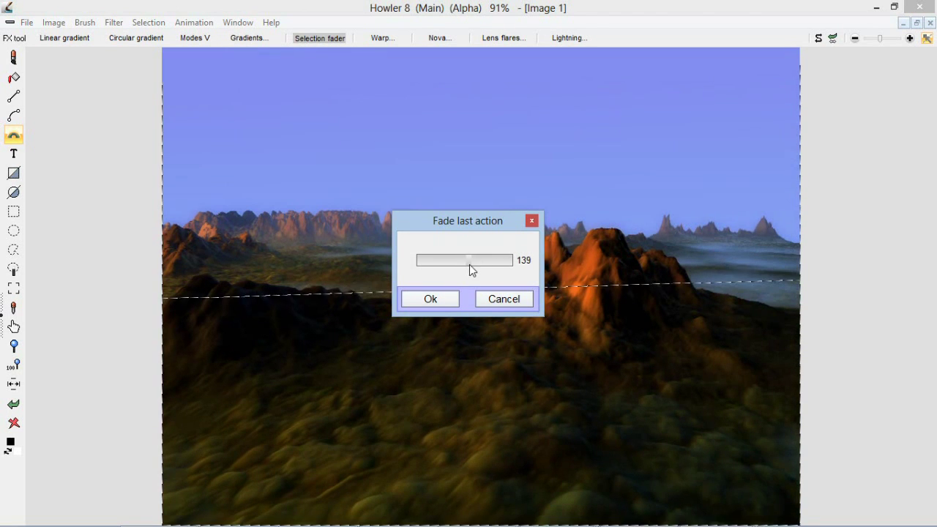
{"action": "left_click", "coordinate": [430, 297]}
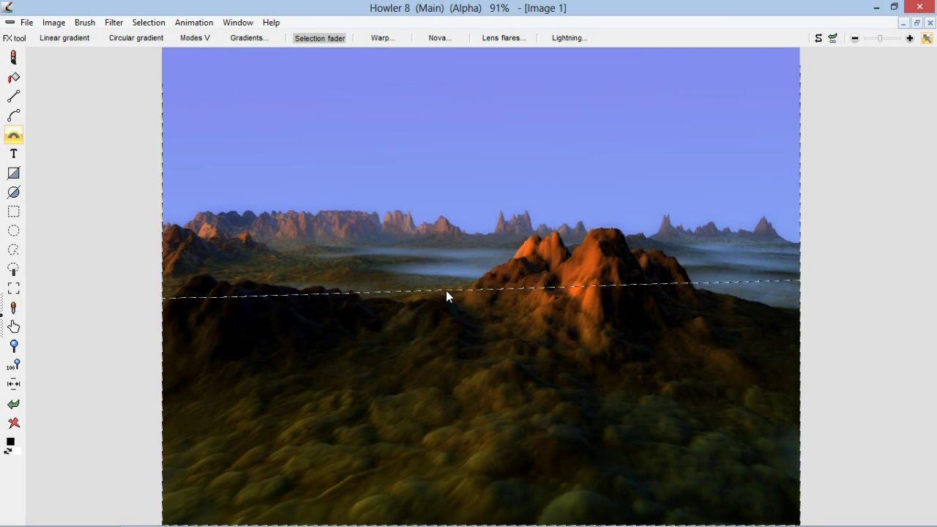
- Adjust the color of the selected foreground with Multiply values of red 135, green 114 and blue 100
{"action": "left_click", "coordinate": [112, 23]}
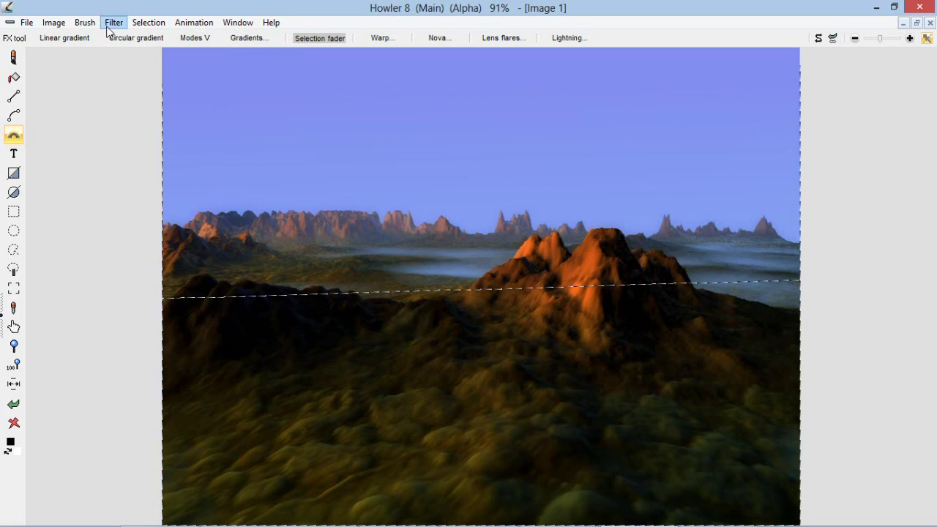
{"action": "mouse_move", "coordinate": [213, 58]}
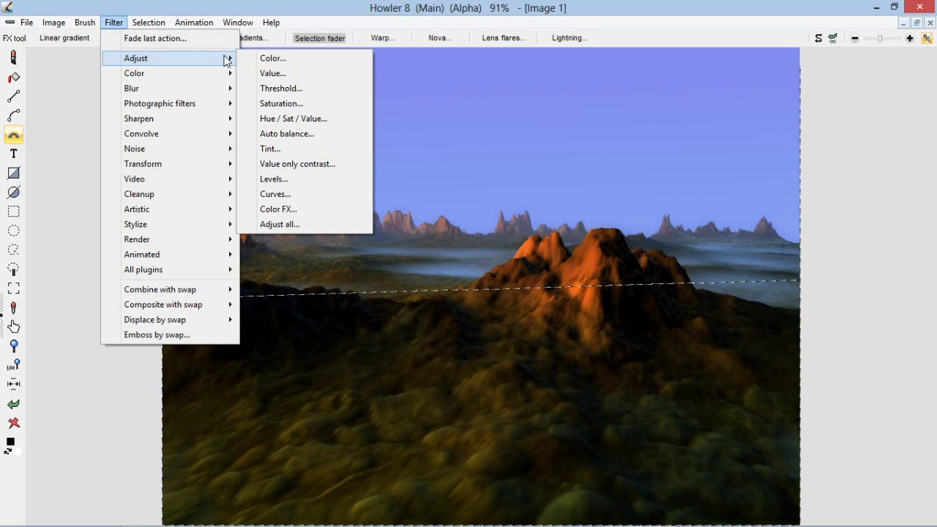
{"action": "left_click", "coordinate": [263, 60]}
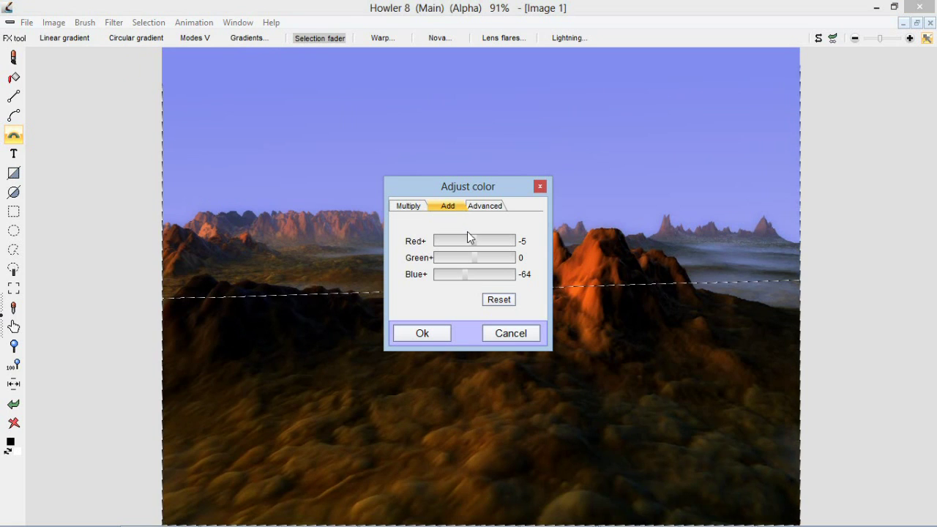
{"action": "left_click", "coordinate": [410, 206]}
{"action": "mouse_move", "coordinate": [476, 242]}
{"action": "left_mouse_down"}
{"action": "mouse_move", "coordinate": [487, 242]}
{"action": "mouse_move", "coordinate": [482, 258]}
{"action": "mouse_move", "coordinate": [494, 238]}
{"action": "left_mouse_up"}
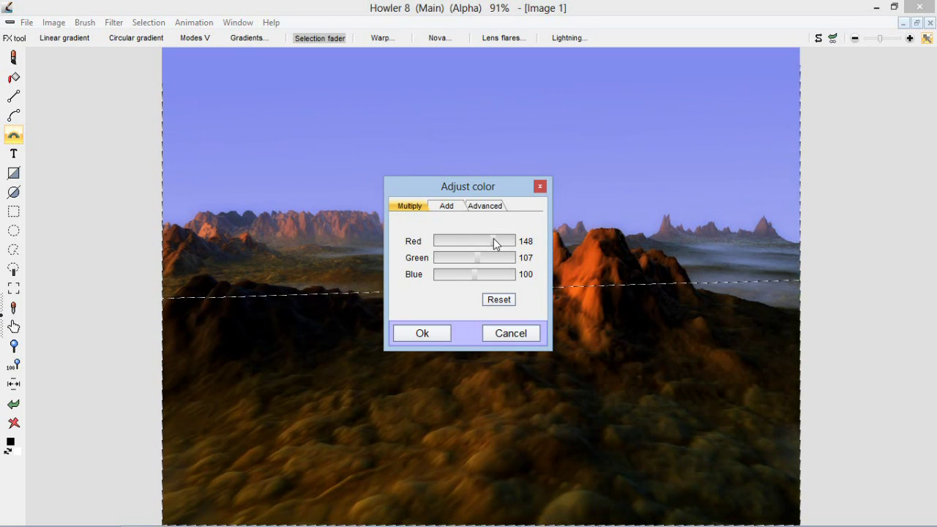
{"action": "left_click_drag", "start_coordinate": [477, 257], "coordinate": [481, 256]}
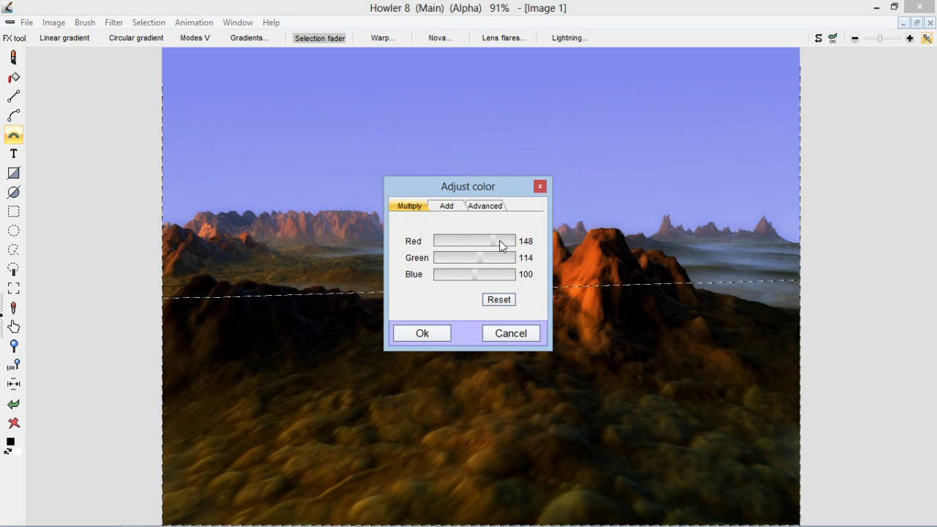
{"action": "left_click_drag", "start_coordinate": [503, 239], "coordinate": [499, 240]}
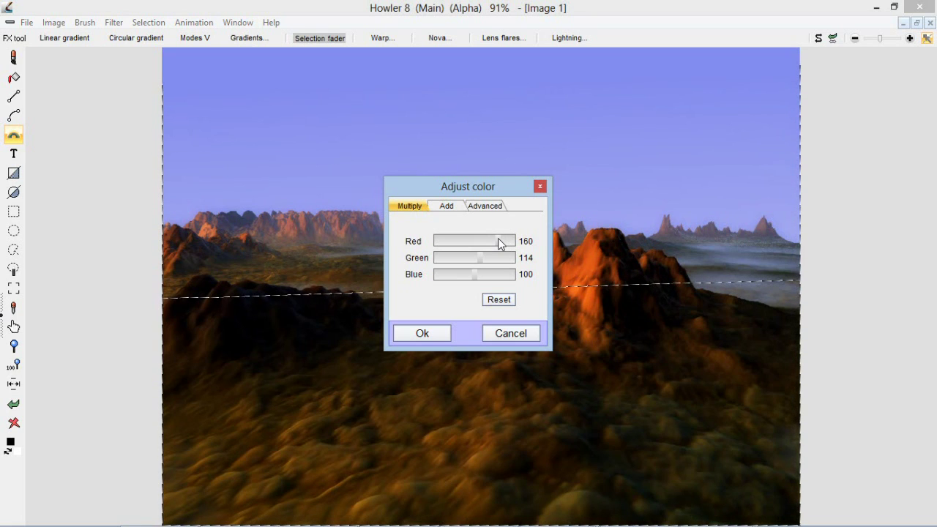
{"action": "left_click_drag", "start_coordinate": [496, 238], "coordinate": [491, 238]}
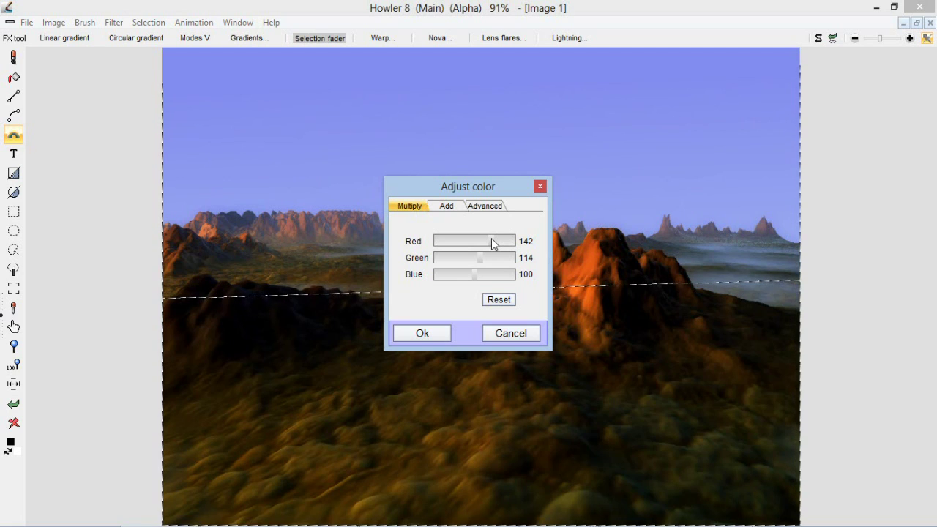
{"action": "left_click_drag", "start_coordinate": [491, 238], "coordinate": [489, 240]}
{"action": "left_click_drag", "start_coordinate": [489, 180], "coordinate": [719, 59]}
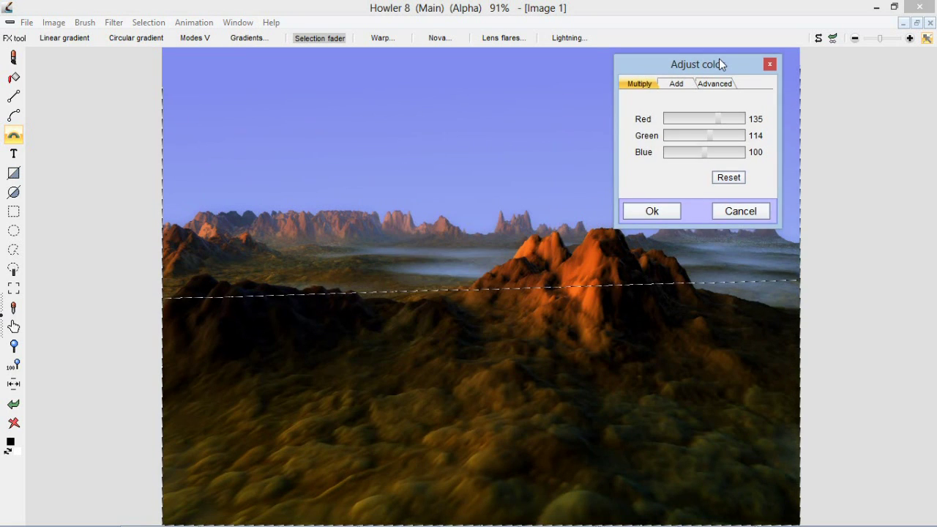
{"action": "left_click", "coordinate": [674, 211]}
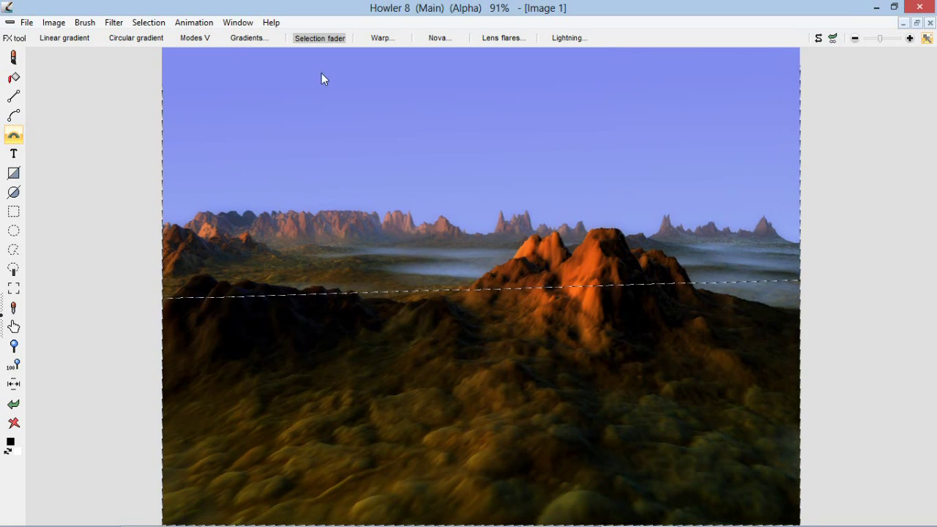
- Clear the selection and use the Selection fader to select a soft band along the horizon, fading into the upper sky and the foreground
{"action": "left_click", "coordinate": [159, 28]}
{"action": "left_click", "coordinate": [167, 37]}
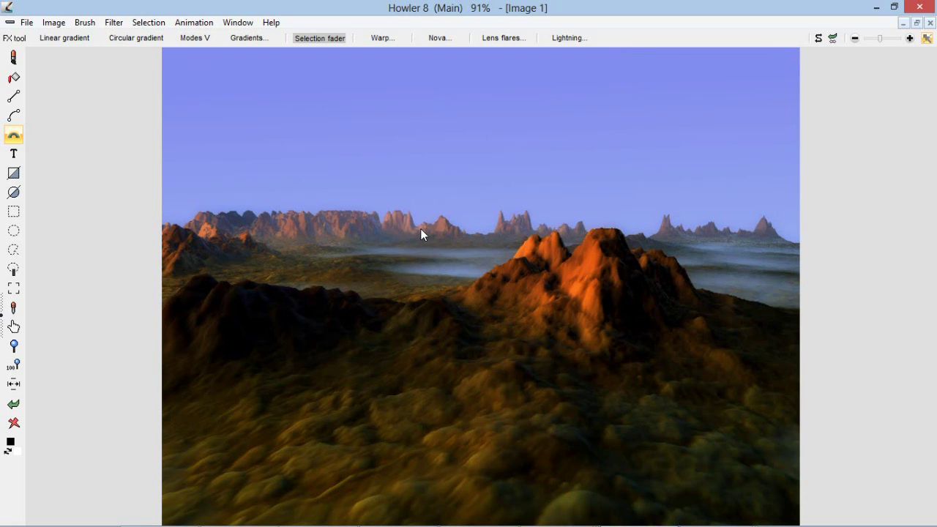
{"action": "left_click_drag", "start_coordinate": [420, 228], "coordinate": [422, 95]}
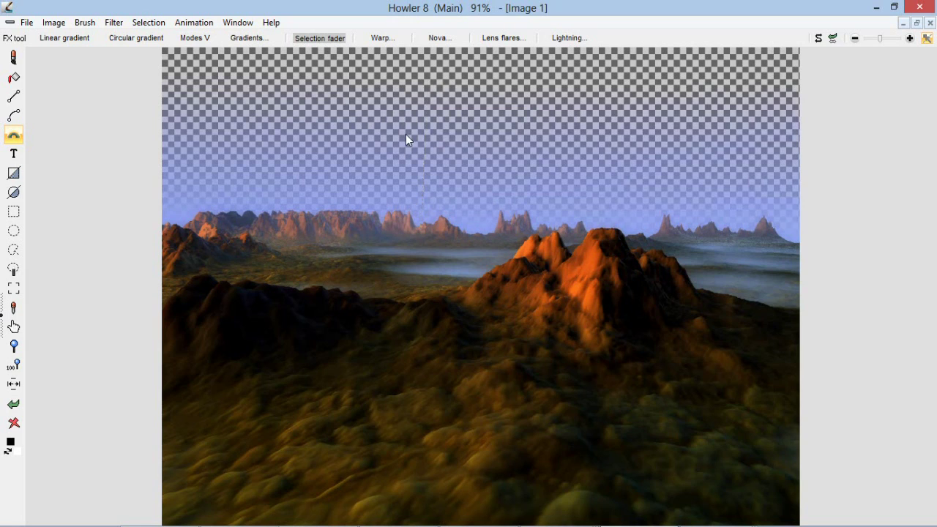
{"action": "left_click_drag", "start_coordinate": [408, 114], "coordinate": [409, 68]}
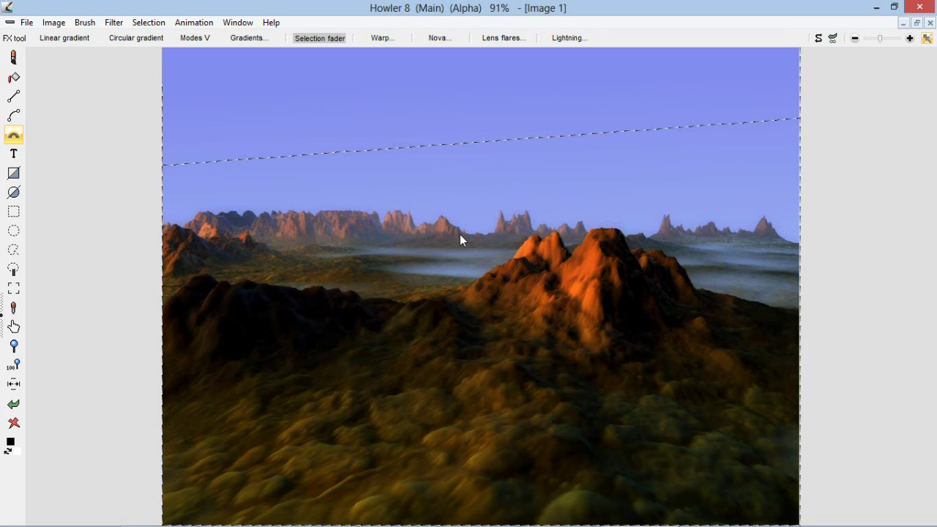
{"action": "left_click_drag", "start_coordinate": [459, 234], "coordinate": [465, 319]}
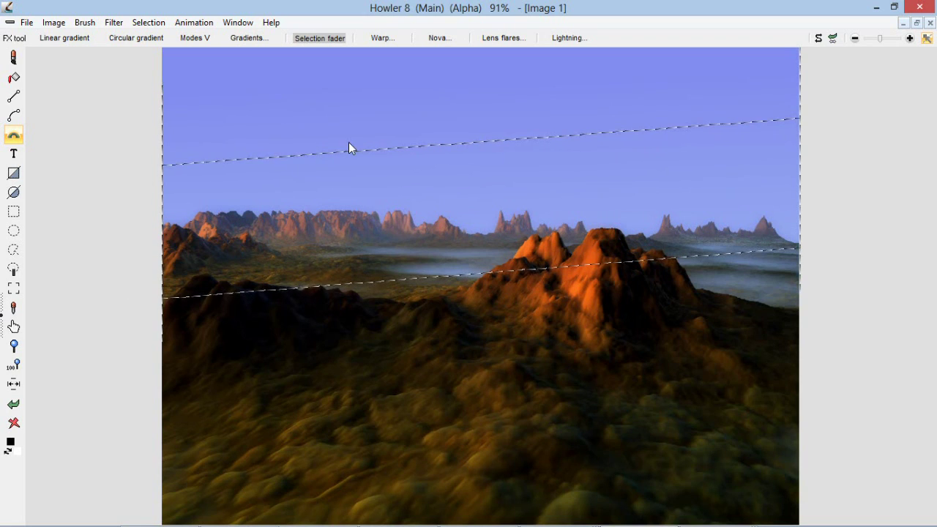
- Examine the horizon band's selection mask in Paint on alpha mode, then return to normal painting
{"action": "left_click", "coordinate": [191, 22]}
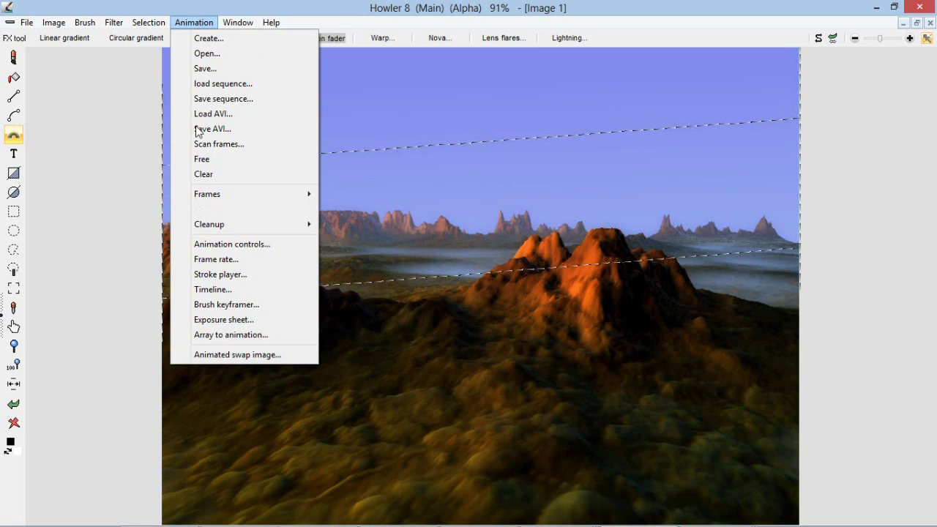
{"action": "mouse_move", "coordinate": [153, 24]}
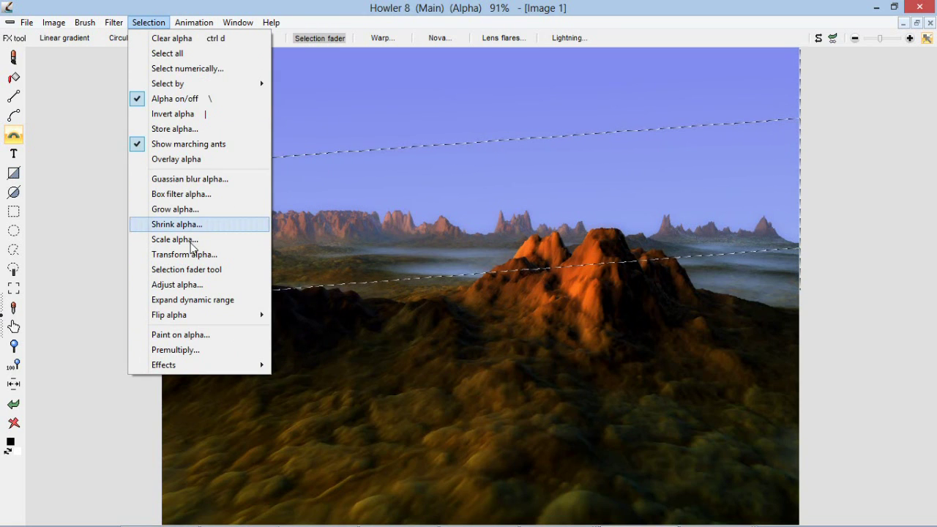
{"action": "left_click", "coordinate": [203, 335]}
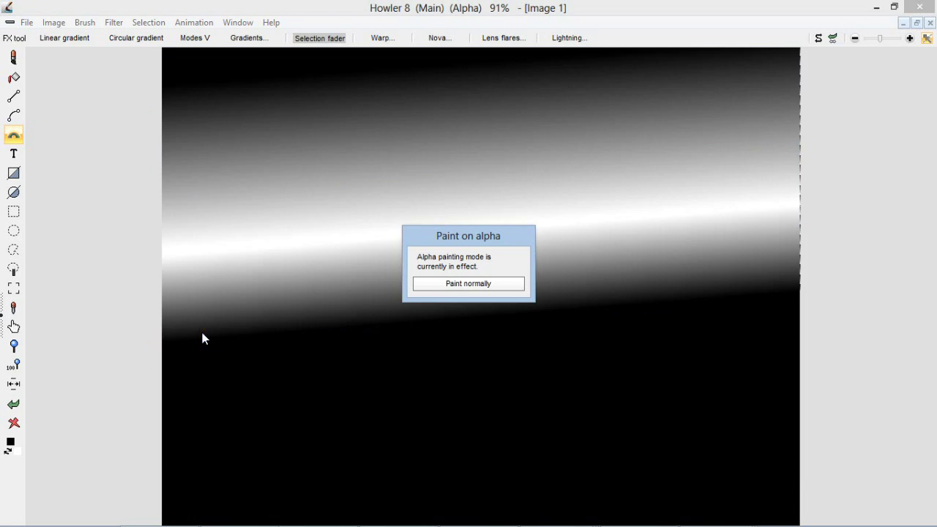
{"action": "left_click_drag", "start_coordinate": [441, 236], "coordinate": [371, 293]}
{"action": "left_click_drag", "start_coordinate": [325, 331], "coordinate": [299, 361]}
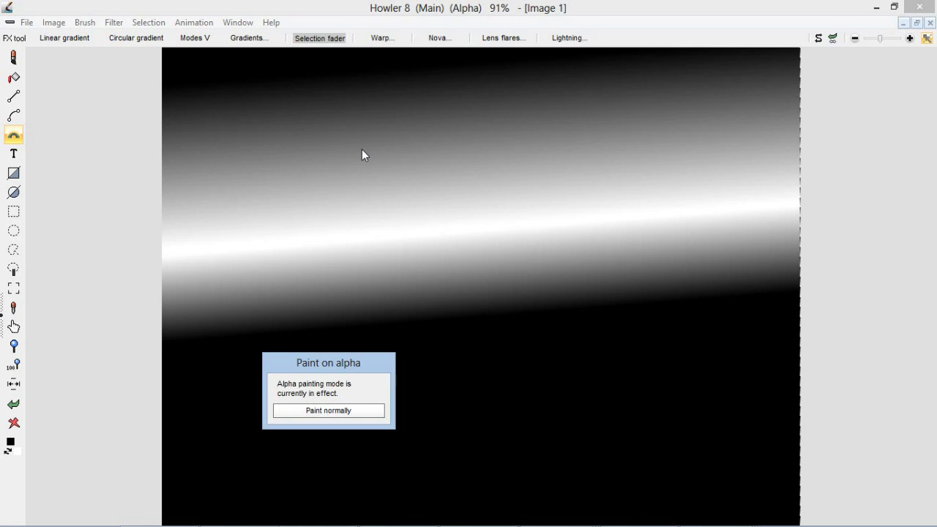
{"action": "left_click", "coordinate": [352, 410]}
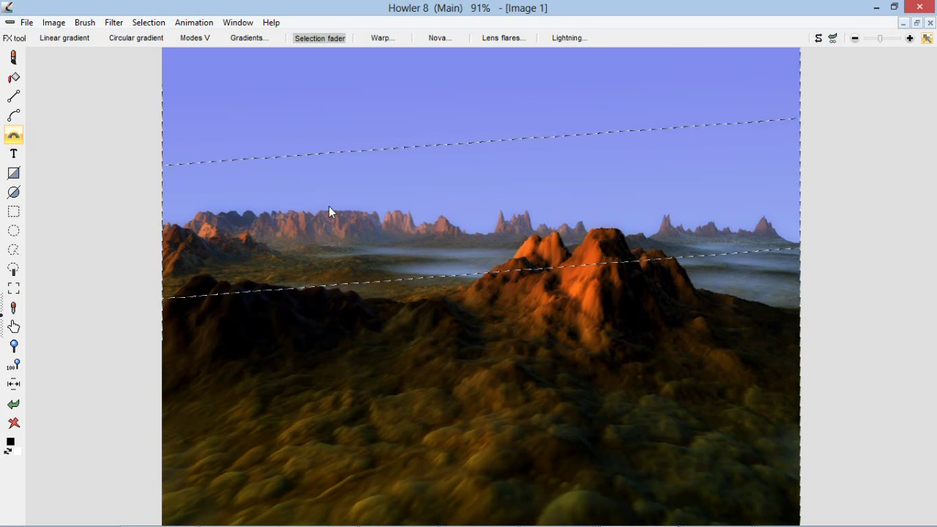
- Adjust the color of the selected horizon band with Multiply values of red 135, green 126 and blue 135
{"action": "left_click", "coordinate": [117, 24]}
{"action": "mouse_move", "coordinate": [171, 63]}
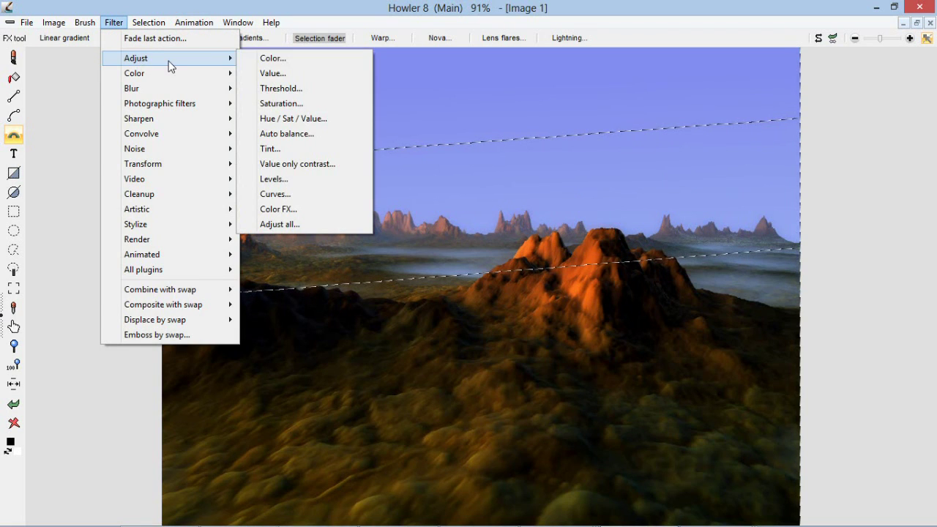
{"action": "left_click", "coordinate": [243, 60]}
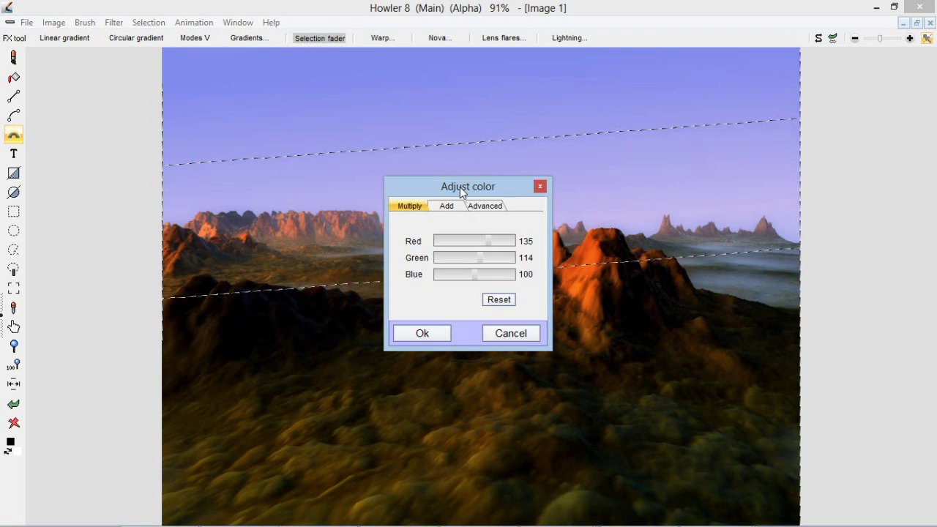
{"action": "left_click_drag", "start_coordinate": [459, 187], "coordinate": [764, 102]}
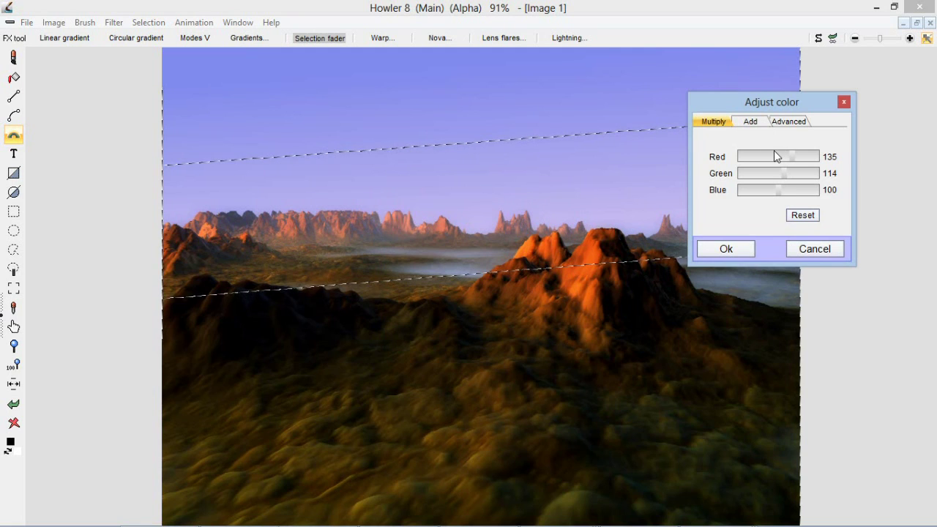
{"action": "mouse_move", "coordinate": [780, 190]}
{"action": "left_mouse_down"}
{"action": "mouse_move", "coordinate": [795, 191]}
{"action": "mouse_move", "coordinate": [791, 180]}
{"action": "left_mouse_up"}
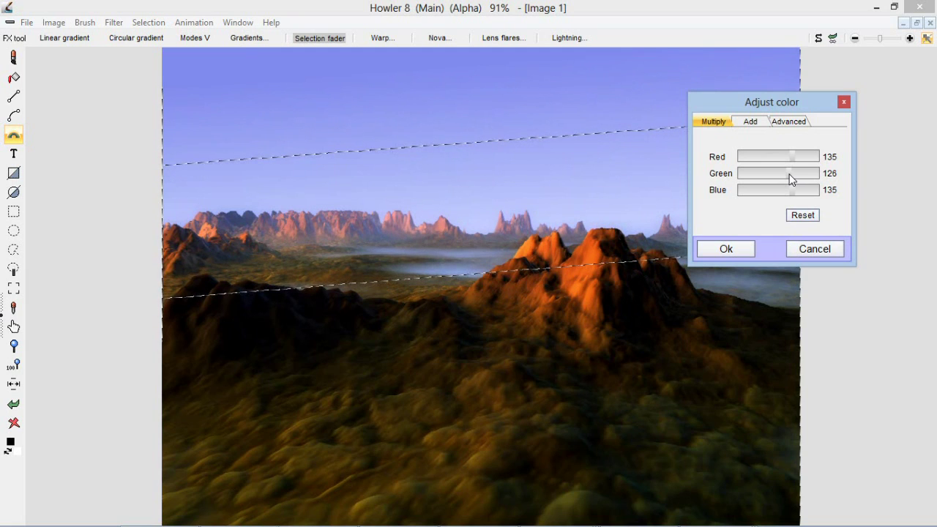
{"action": "left_click", "coordinate": [739, 249]}
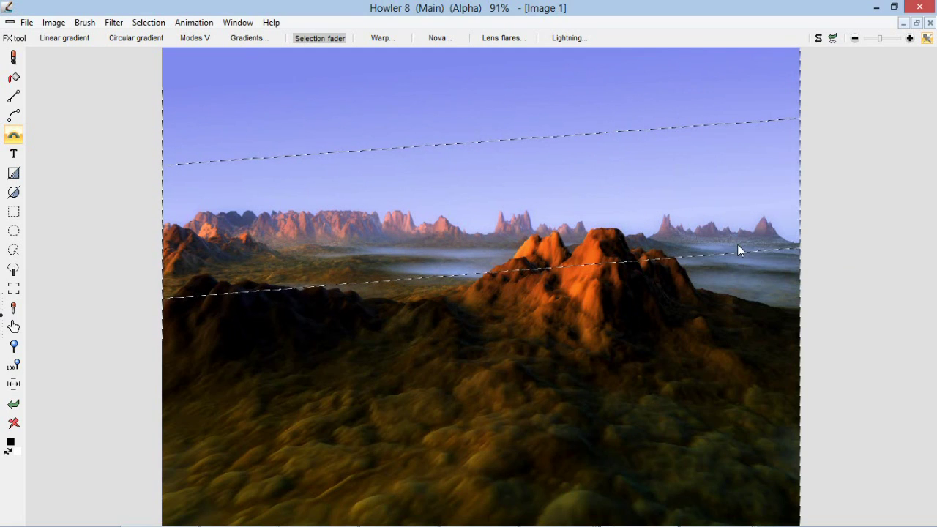
- Fade the horizon band's color adjustment with a fade value of 63
{"action": "left_click", "coordinate": [124, 26]}
{"action": "left_click", "coordinate": [154, 37]}
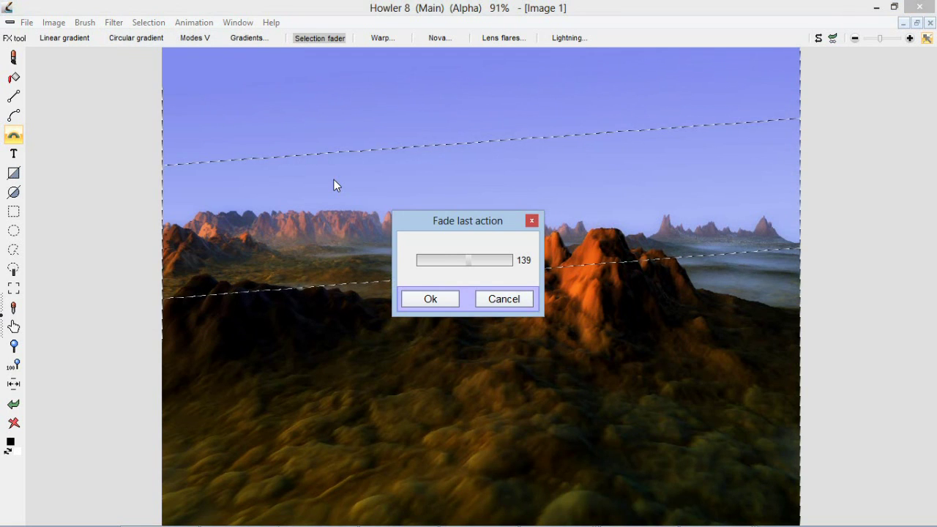
{"action": "left_click", "coordinate": [445, 261]}
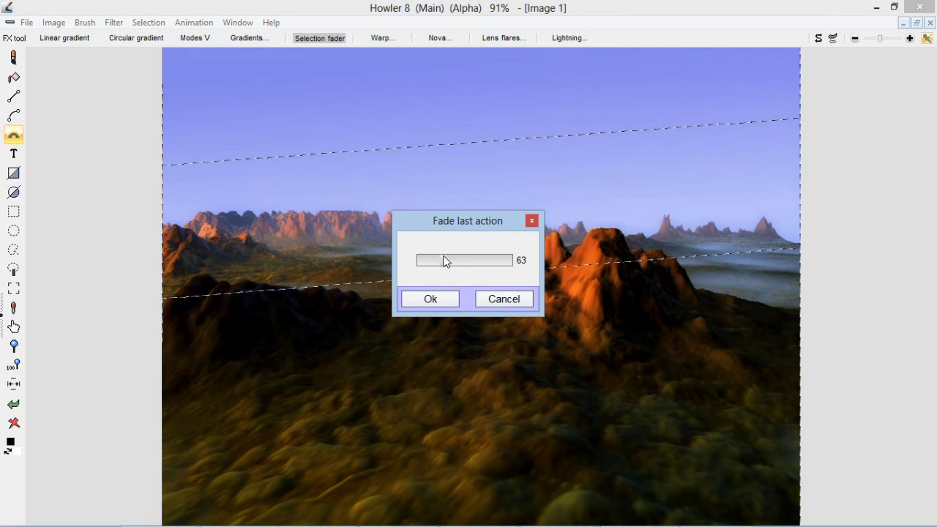
{"action": "left_click", "coordinate": [439, 299]}
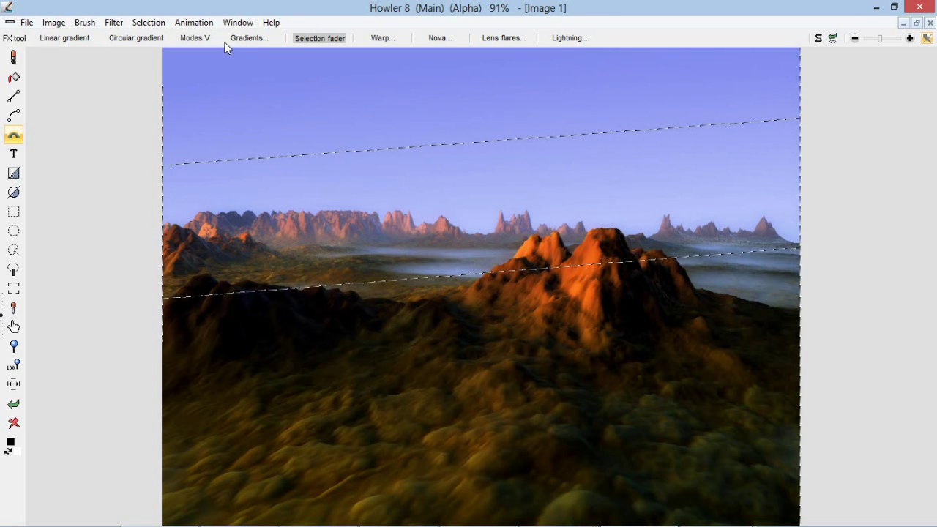
- Clear the horizon band selection and flip the landscape image horizontally
{"action": "left_click", "coordinate": [189, 24]}
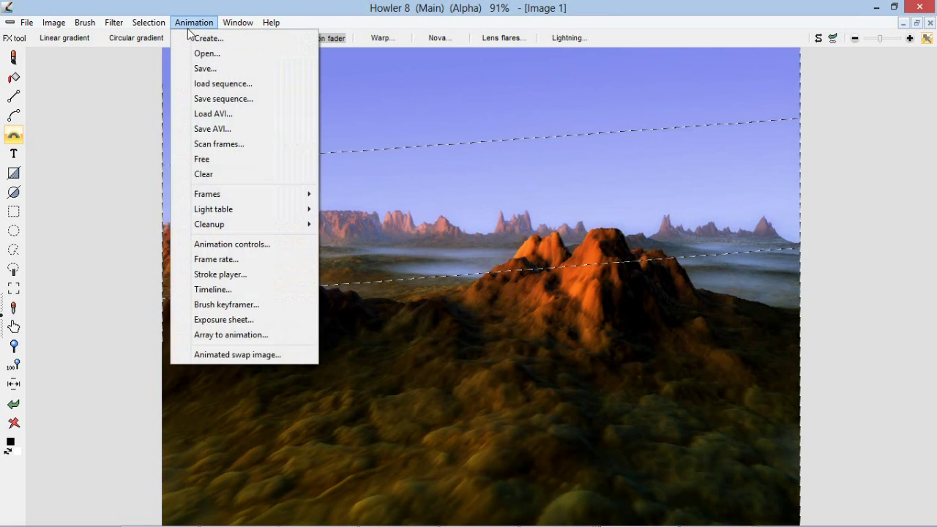
{"action": "mouse_move", "coordinate": [148, 23]}
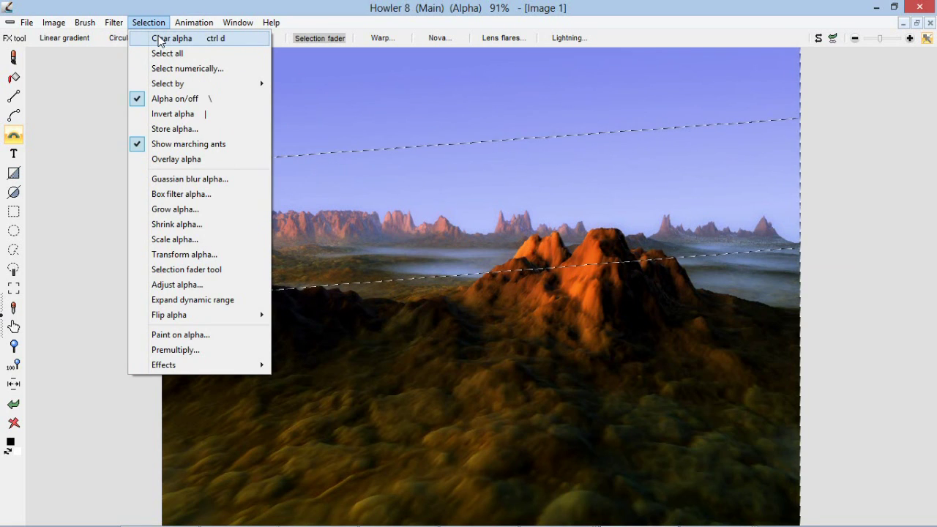
{"action": "left_click", "coordinate": [158, 37]}
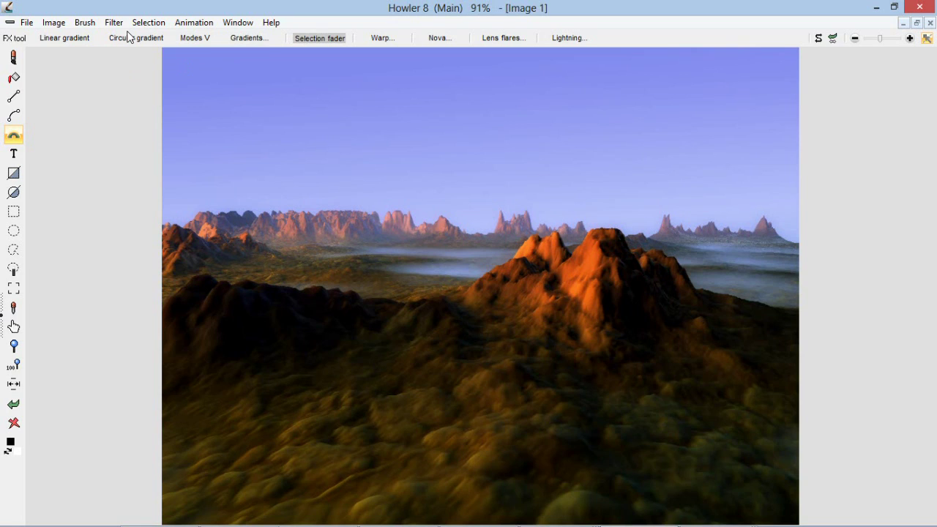
{"action": "left_click", "coordinate": [59, 27]}
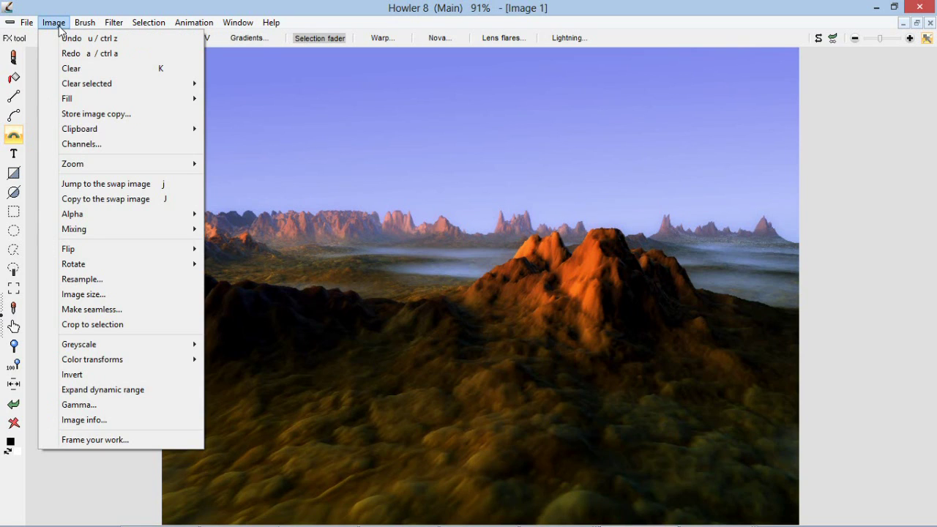
{"action": "mouse_move", "coordinate": [101, 256]}
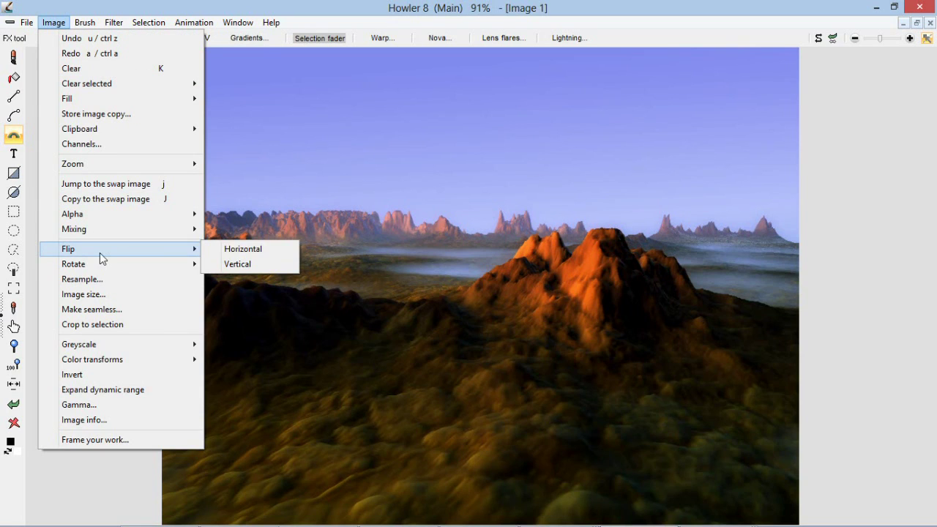
{"action": "left_click", "coordinate": [245, 254]}
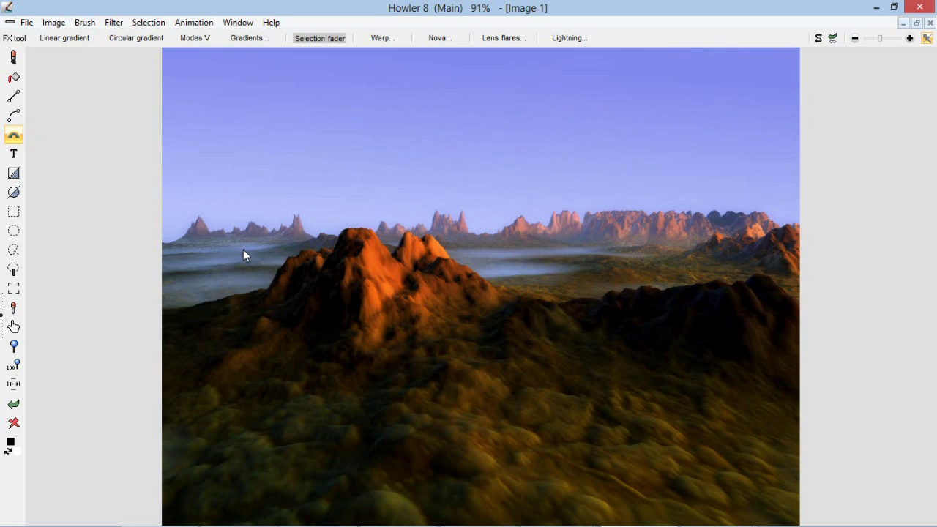